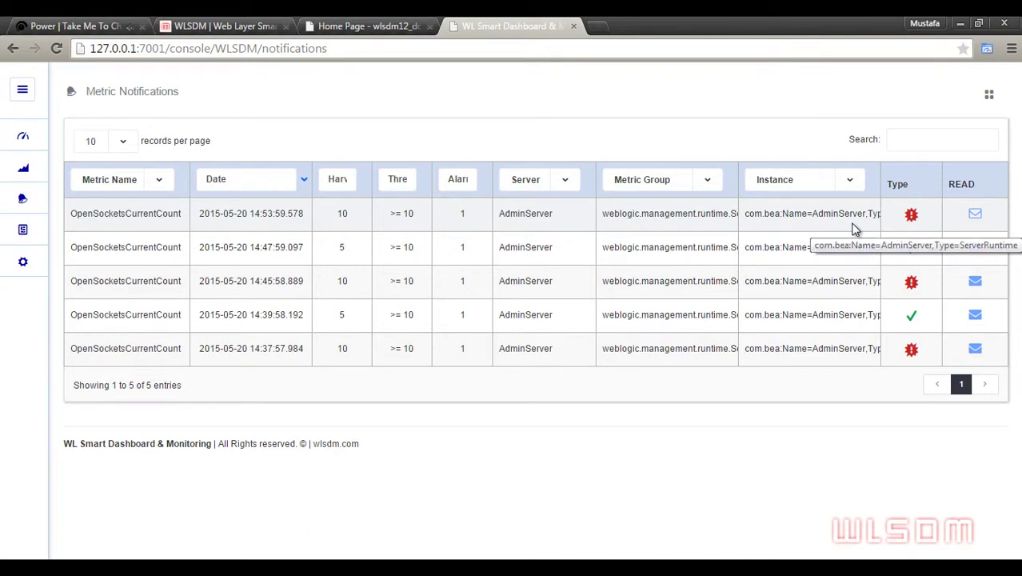
# - Mark all five OpenSocketsCurrentCount metric notifications as unread
pyautogui.click(975, 216)
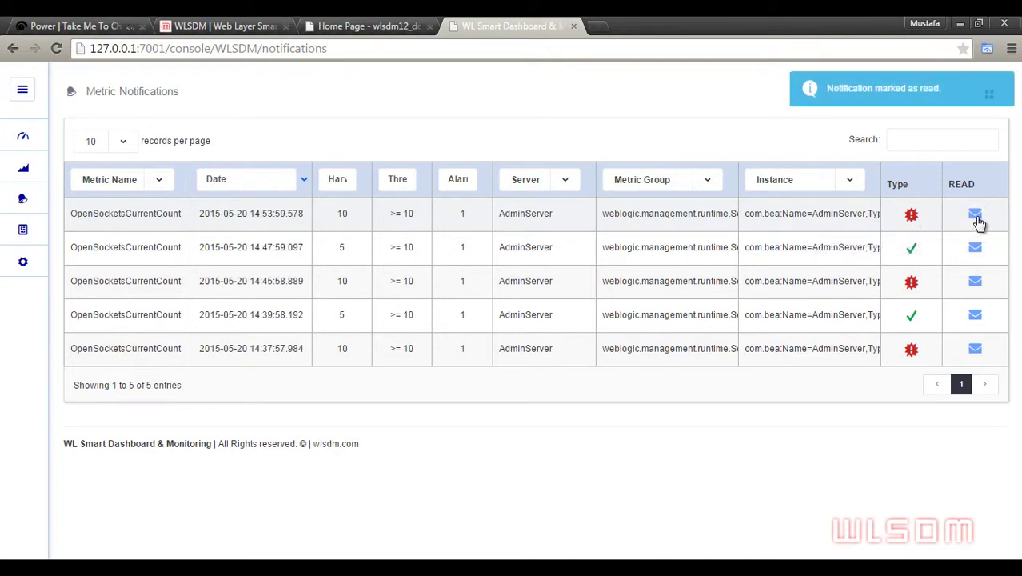
pyautogui.click(974, 217)
pyautogui.click(975, 249)
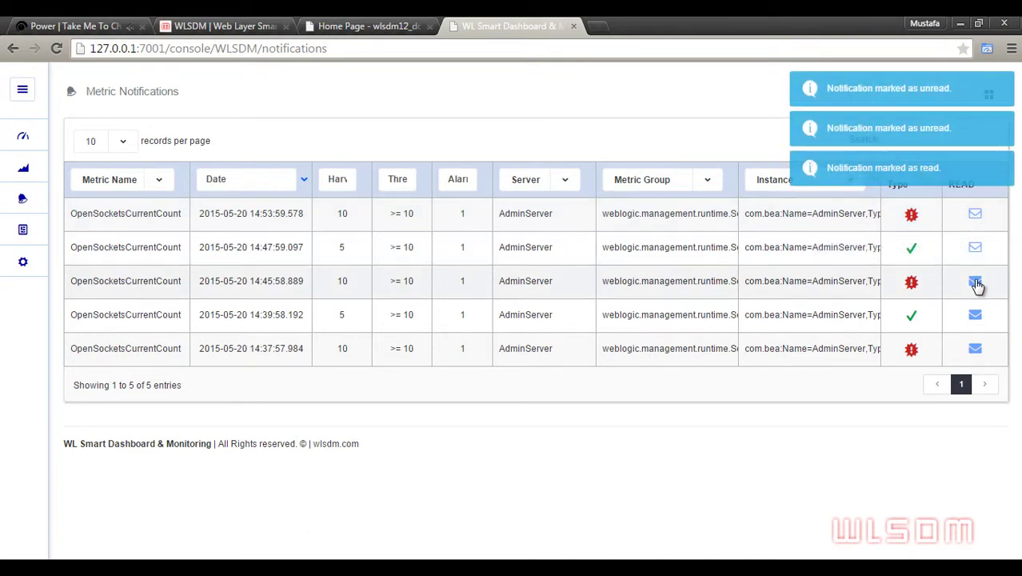
pyautogui.click(977, 283)
pyautogui.click(975, 317)
pyautogui.click(976, 349)
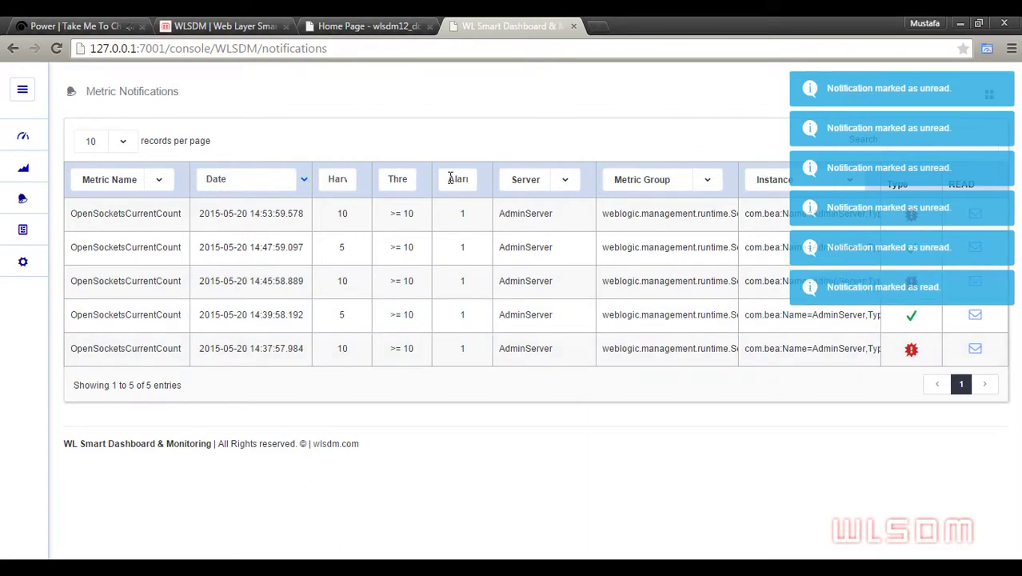
# - Mark all displayed notifications as read from the Health page's alert list, and open the full notification list
pyautogui.moveTo(35, 136)
pyautogui.click(74, 167)
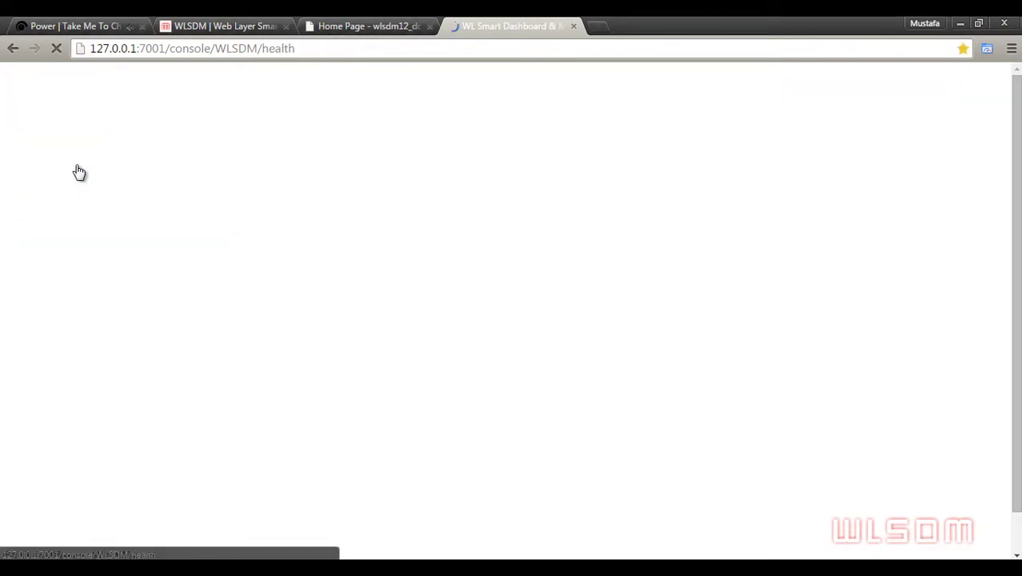
pyautogui.click(939, 95)
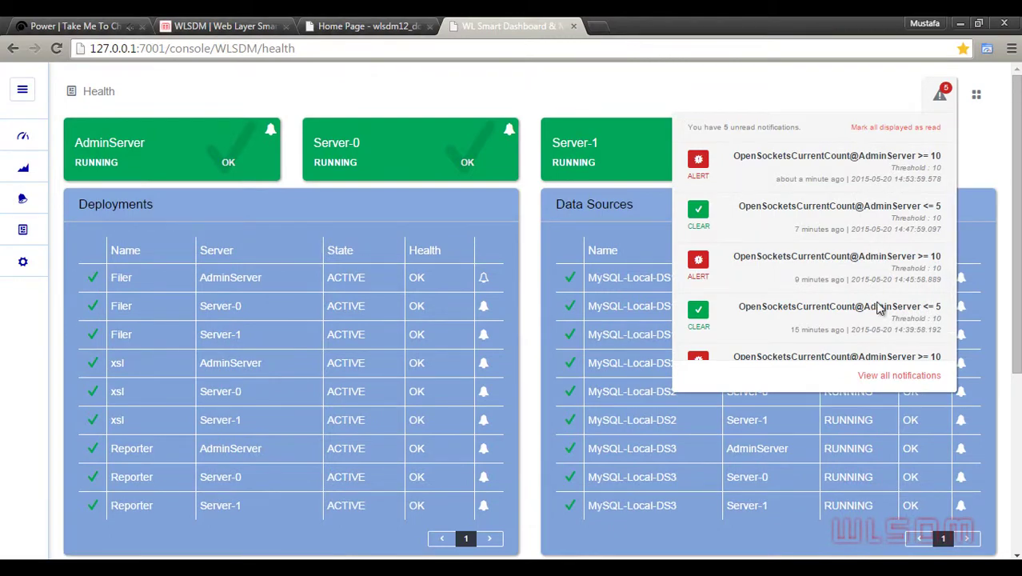
pyautogui.click(905, 127)
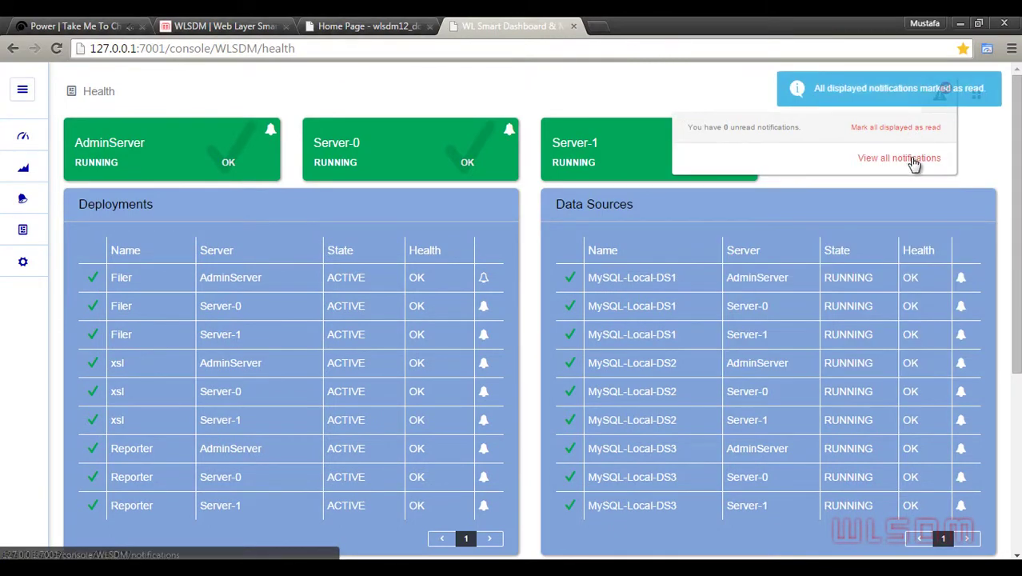
pyautogui.click(899, 158)
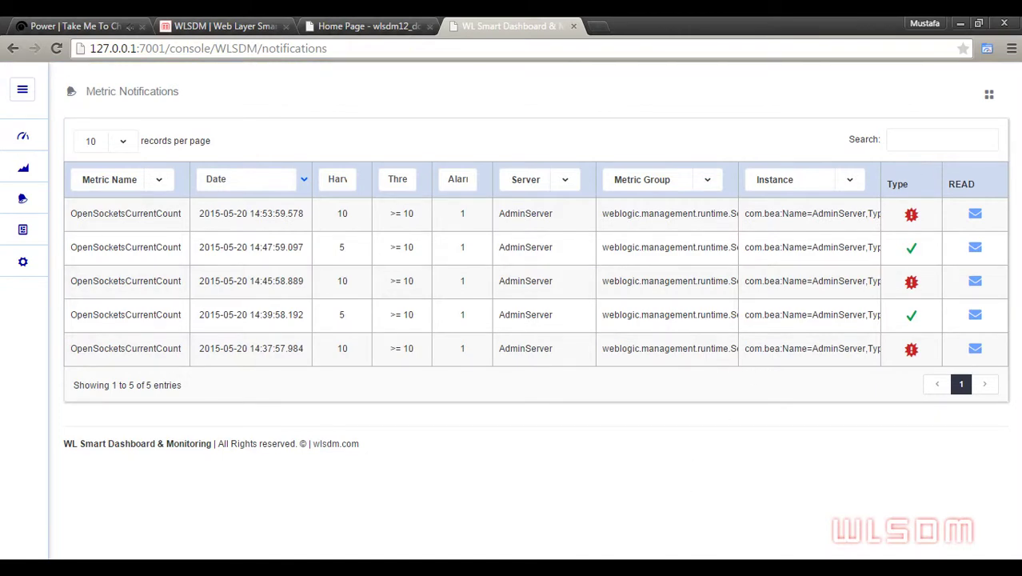
# - Switch to Outlook, open the latest METRIC ALERT email, and check its WLSDM Console link by logging in with the prefilled credentials
pyautogui.hotkey('alt', 'Tab')
pyautogui.click(168, 250)
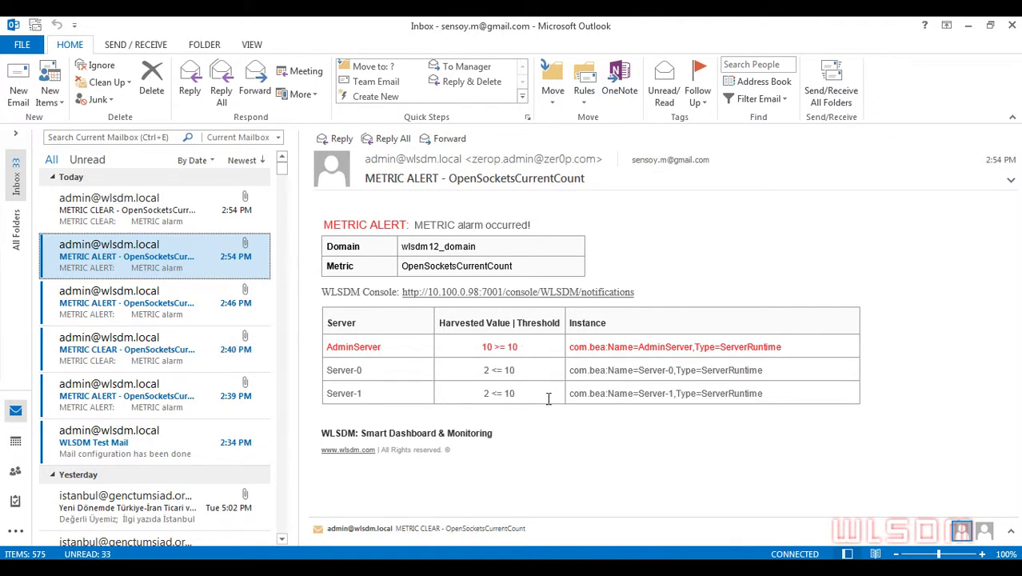
pyautogui.click(541, 300)
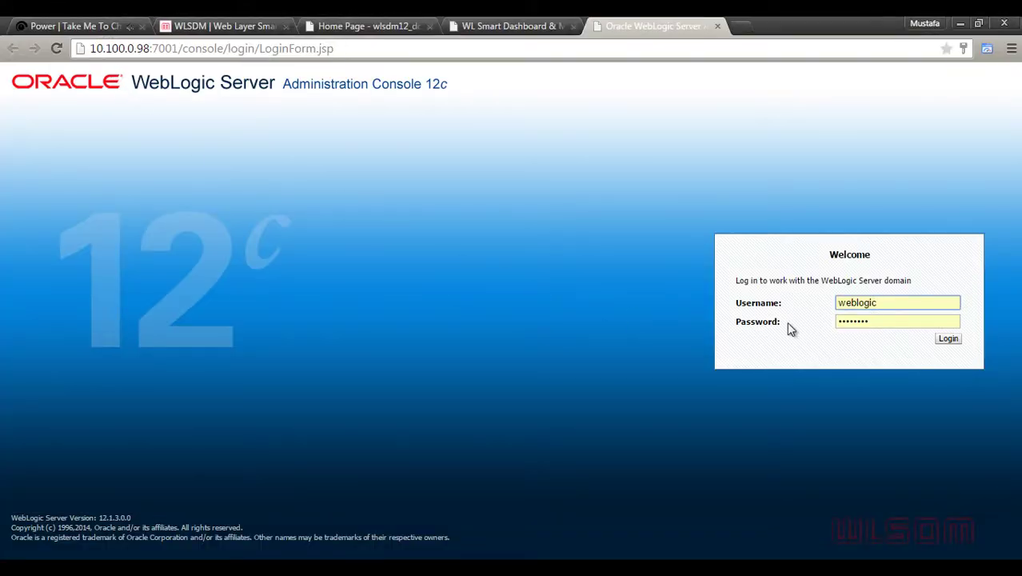
pyautogui.click(944, 340)
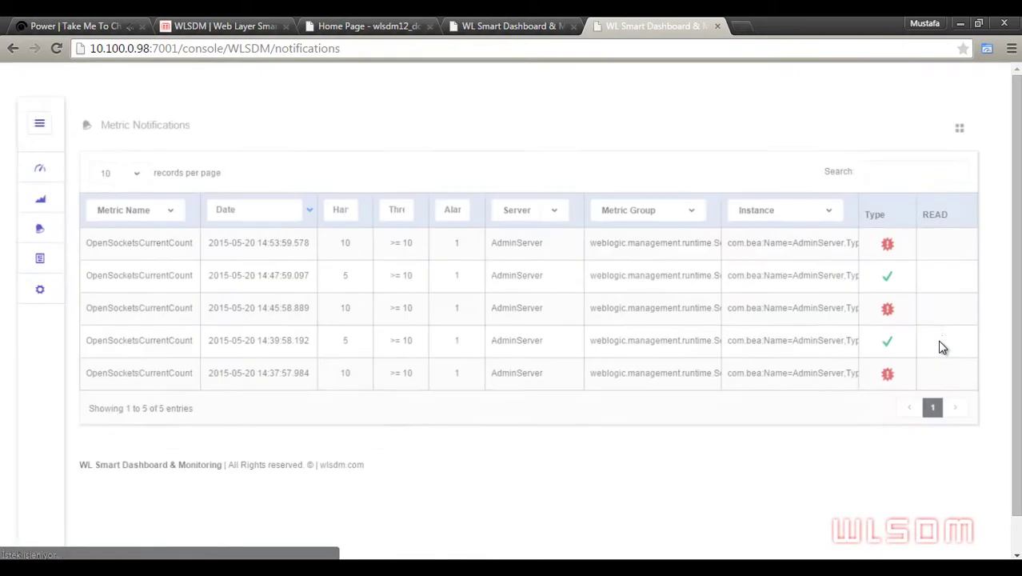
pyautogui.click(717, 27)
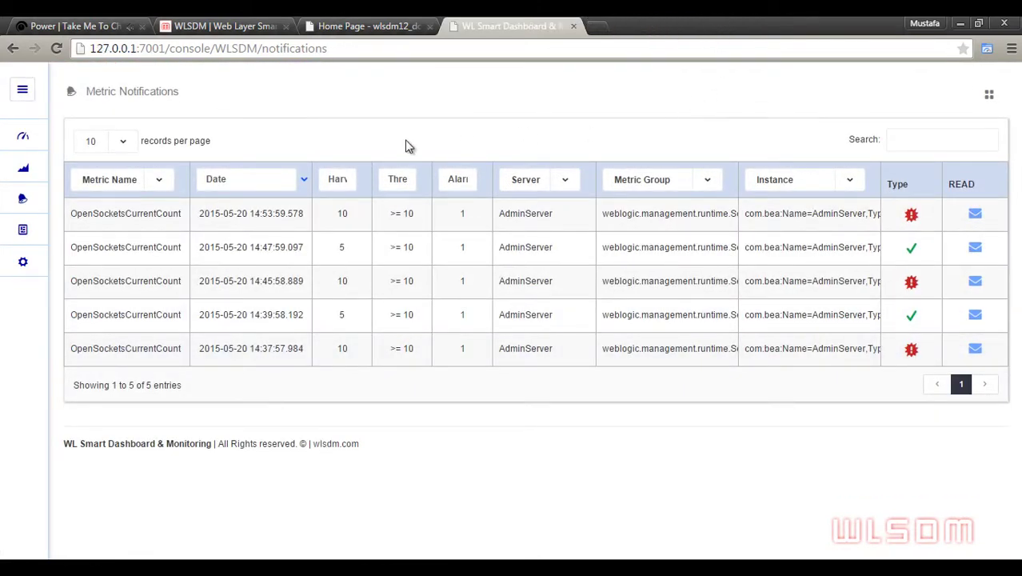
# - Open the metrics configuration and review the per-server settings of the ActiveConnectionsCurrentCount metric
pyautogui.moveTo(25, 165)
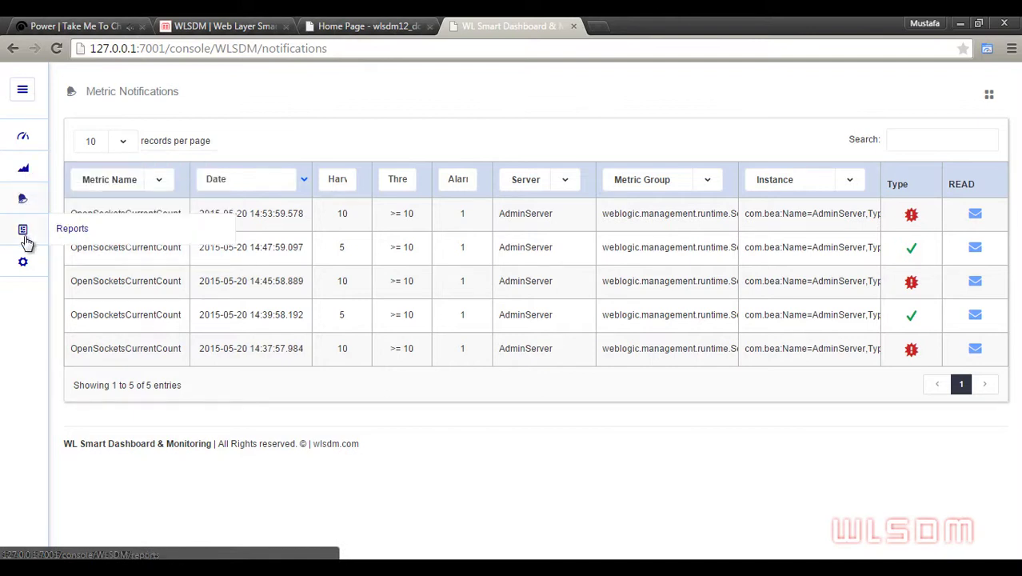
pyautogui.moveTo(29, 266)
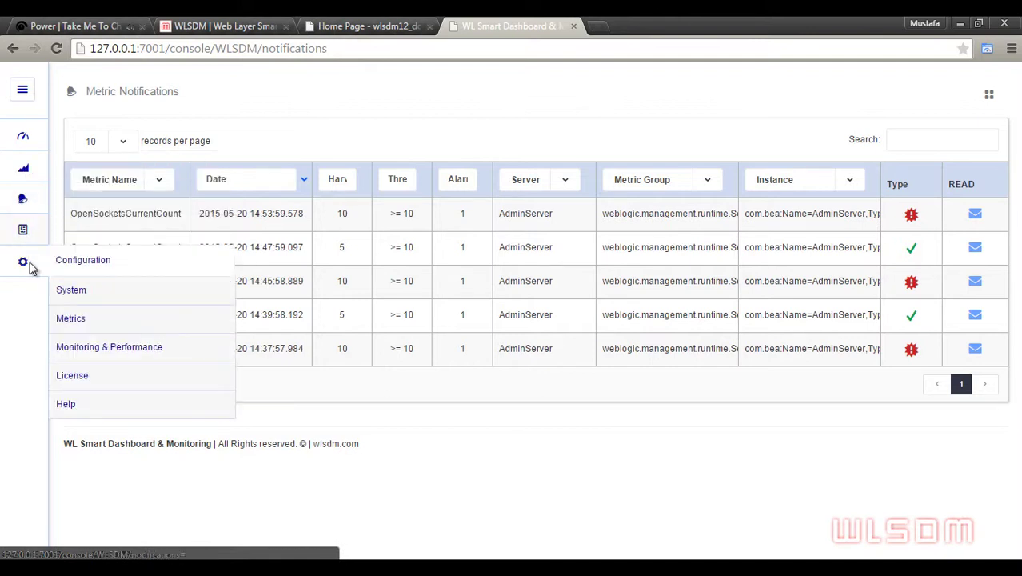
pyautogui.click(71, 318)
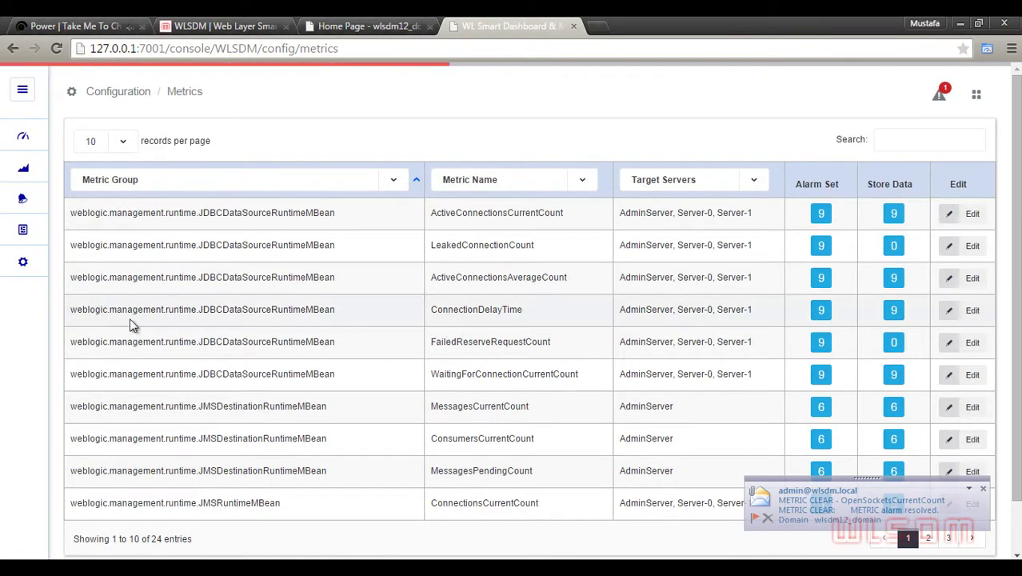
pyautogui.click(965, 215)
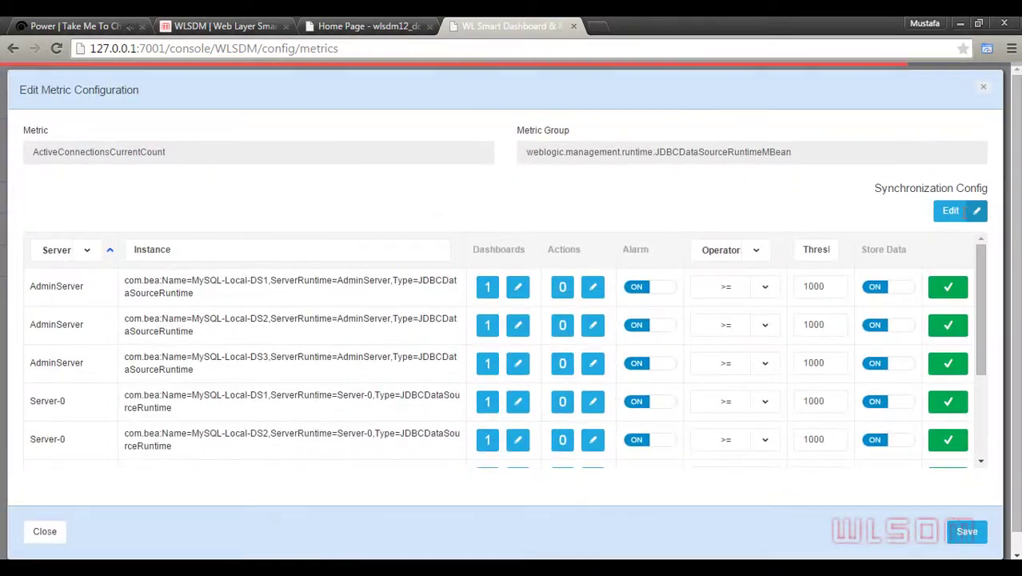
pyautogui.moveTo(977, 278); pyautogui.dragTo(976, 243)
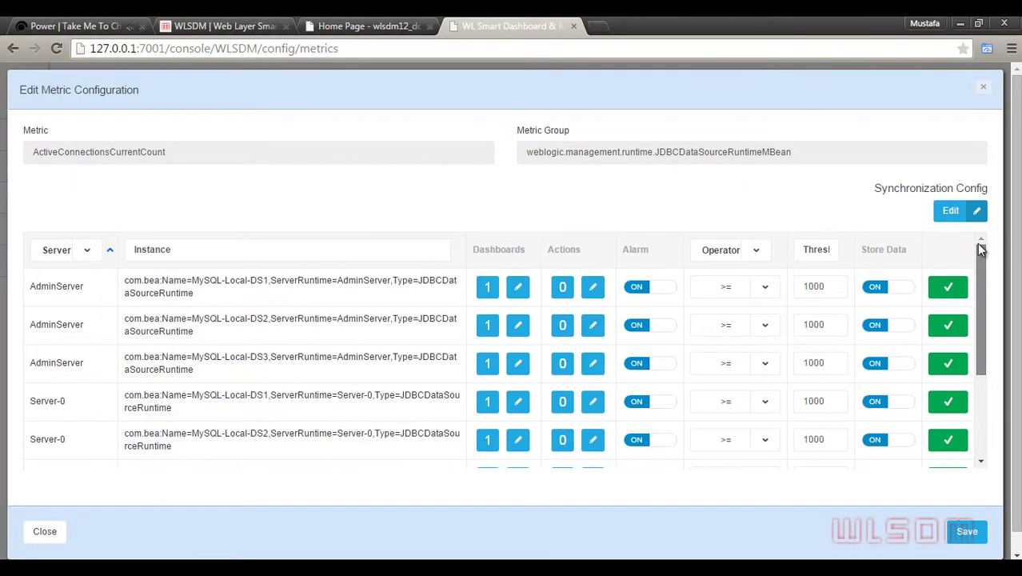
pyautogui.click(983, 88)
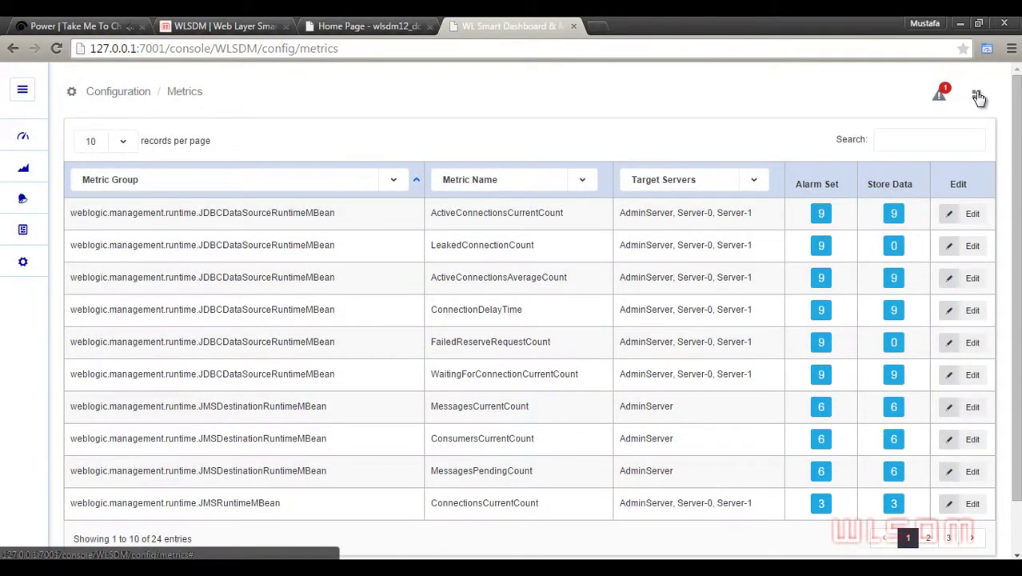
# - Start adding new metrics and choose AdminServer as the WebLogic server instance
pyautogui.click(977, 96)
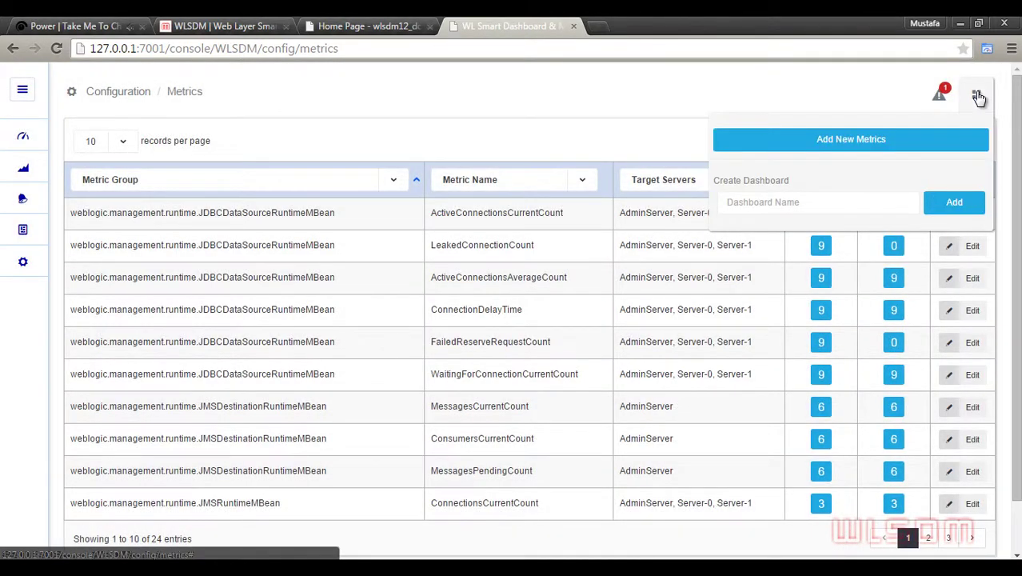
pyautogui.click(786, 202)
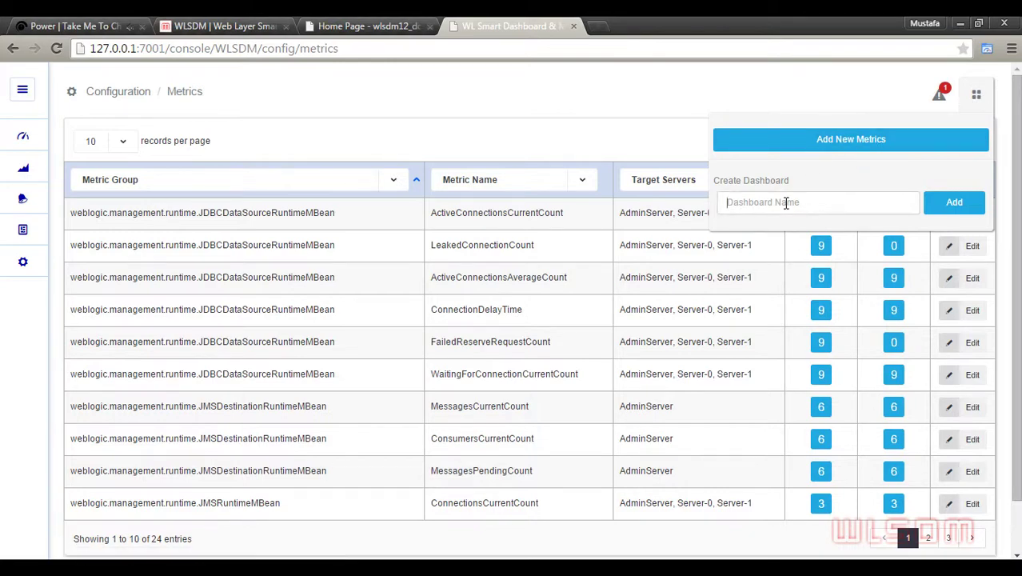
pyautogui.click(827, 136)
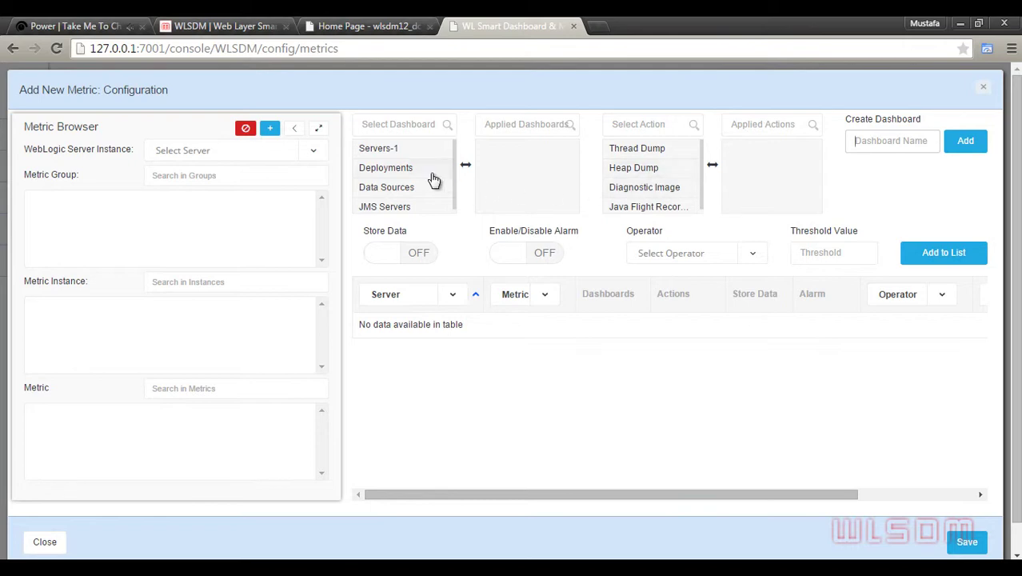
pyautogui.click(317, 152)
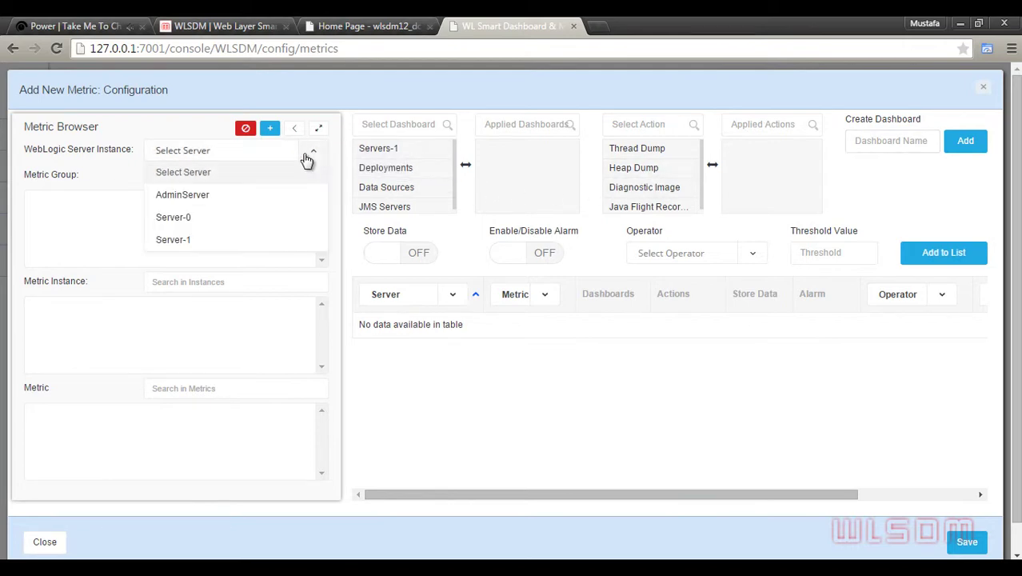
pyautogui.click(182, 196)
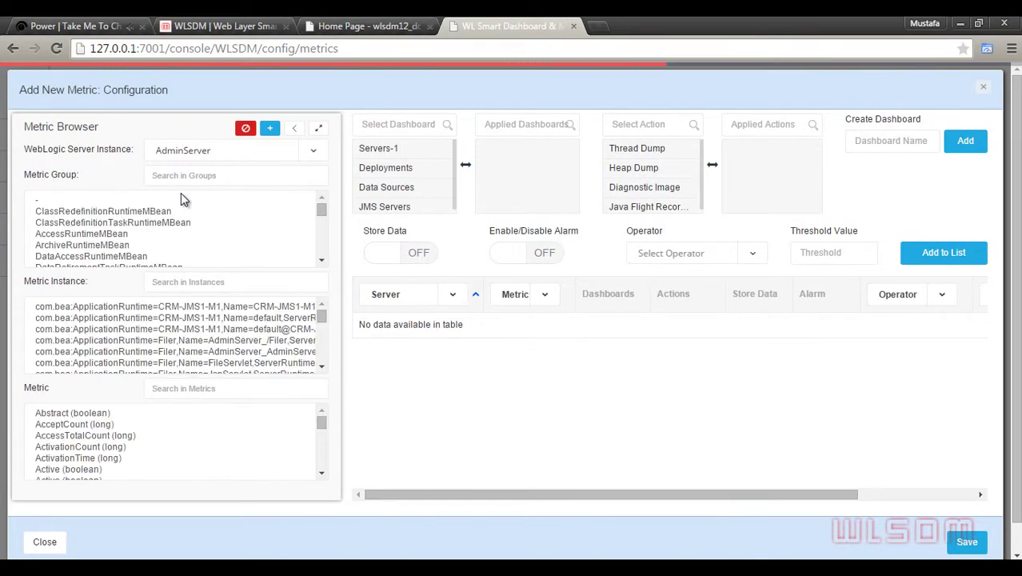
# - Filter the metric groups by "serverruntime" and select ServerRuntimeMBean with its AdminServer metric instance
pyautogui.click(182, 178)
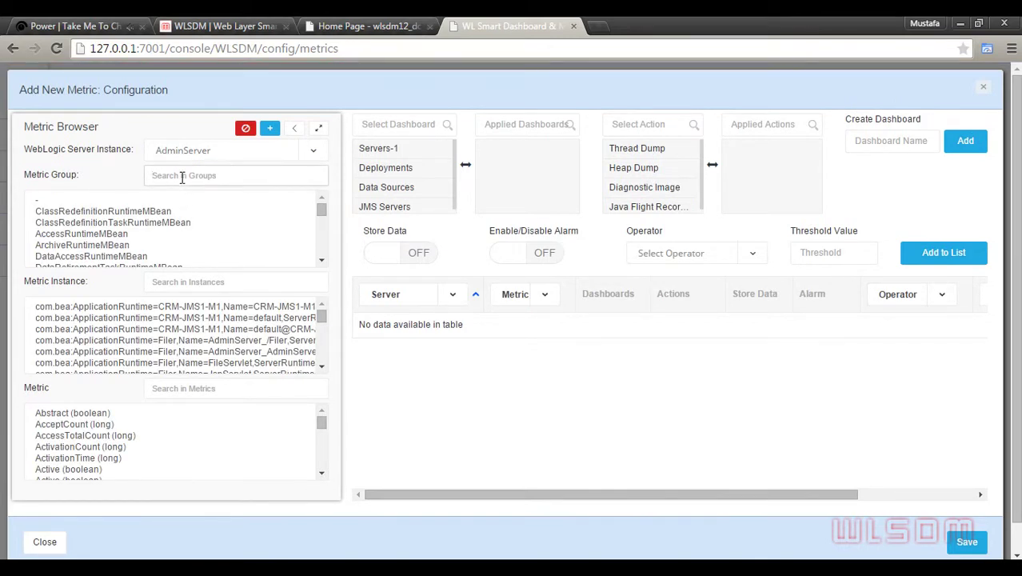
pyautogui.write('serverruntime')
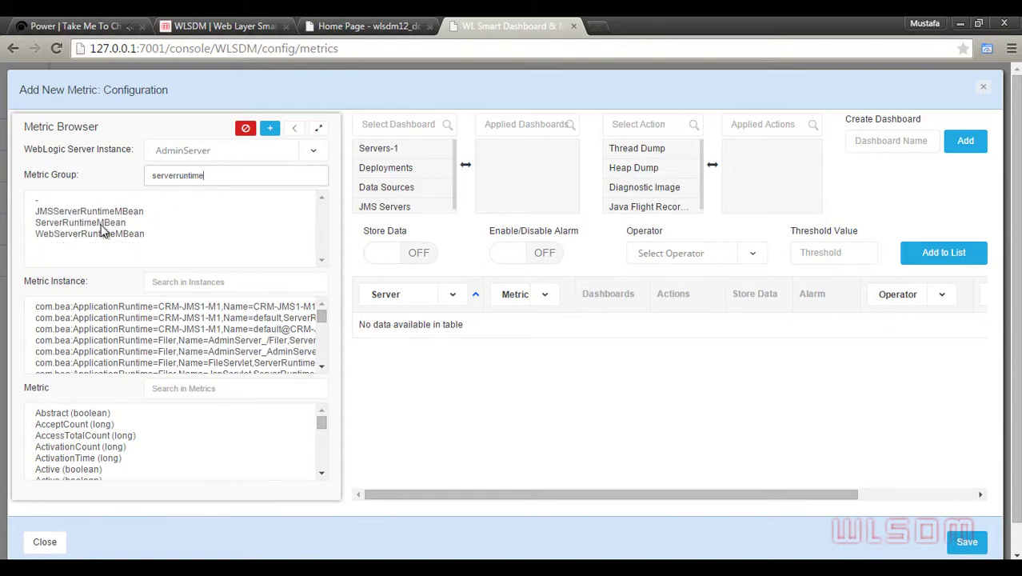
pyautogui.click(102, 223)
pyautogui.click(112, 308)
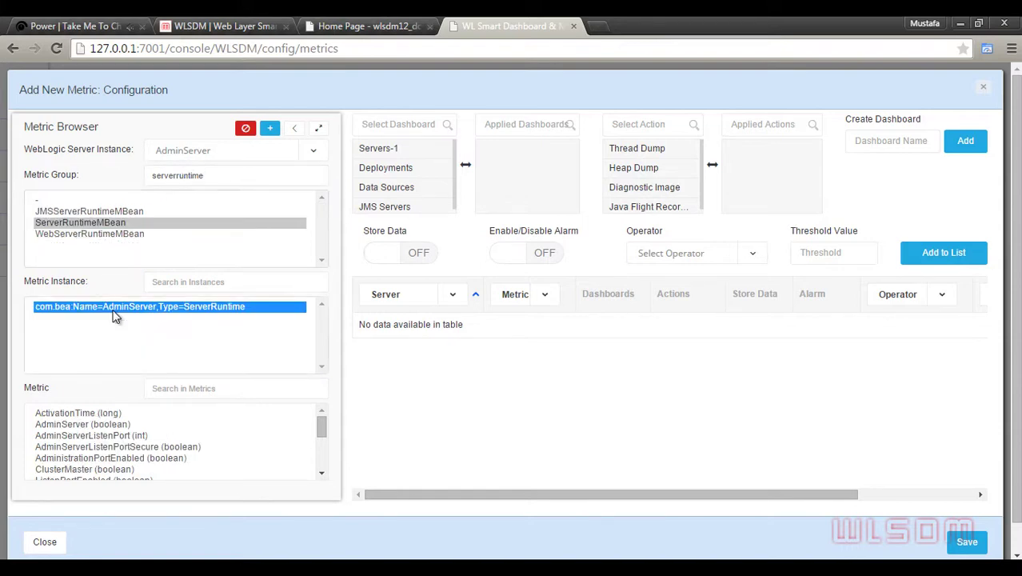
pyautogui.moveTo(325, 432)
pyautogui.mouseDown()
pyautogui.moveTo(324, 470)
pyautogui.moveTo(322, 429)
pyautogui.mouseUp()
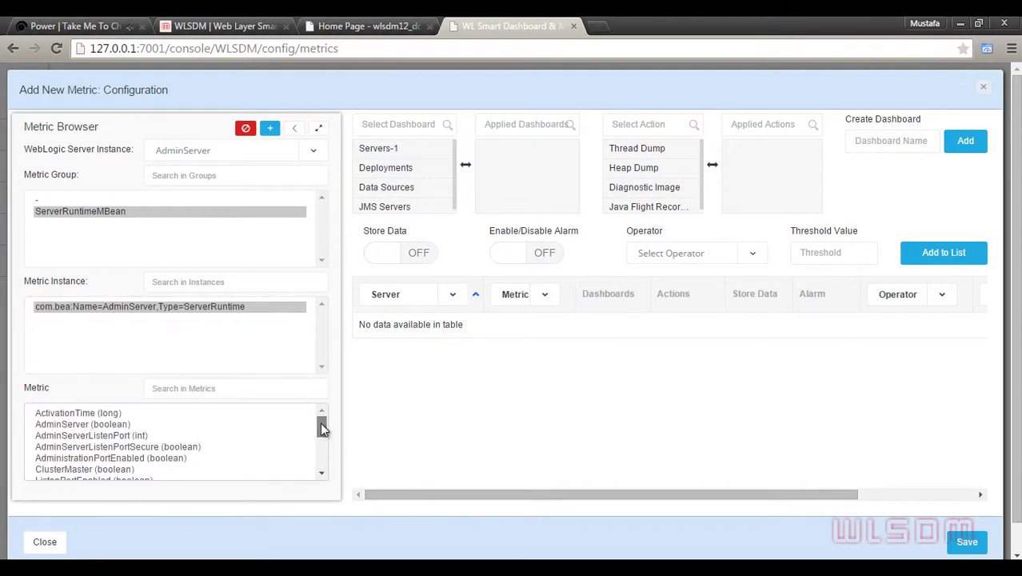
# - Expand the metric browser to full size and select the OpenSocketsCurrentCount (int) metric
pyautogui.click(296, 136)
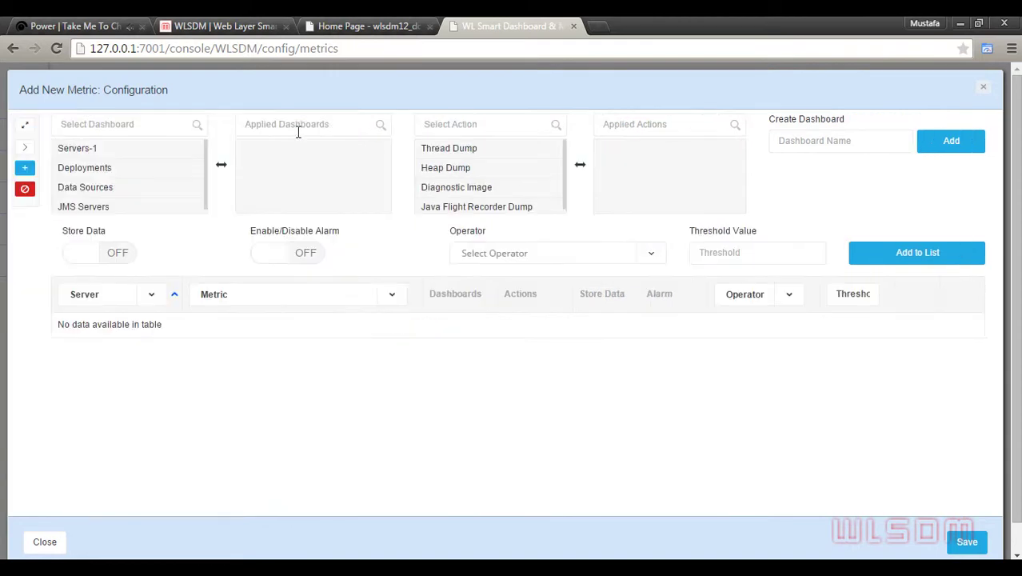
pyautogui.click(26, 150)
pyautogui.click(319, 129)
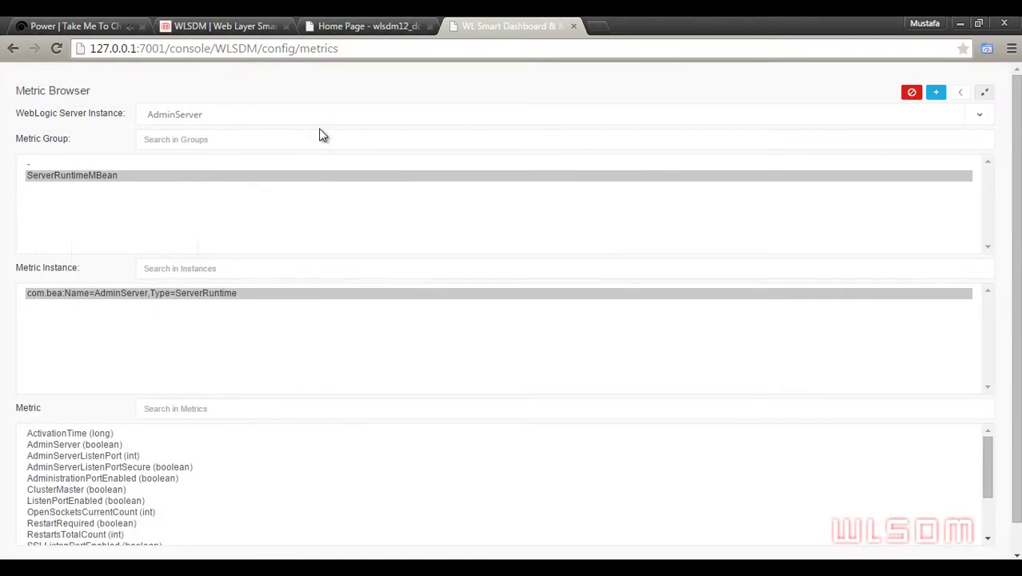
pyautogui.click(166, 409)
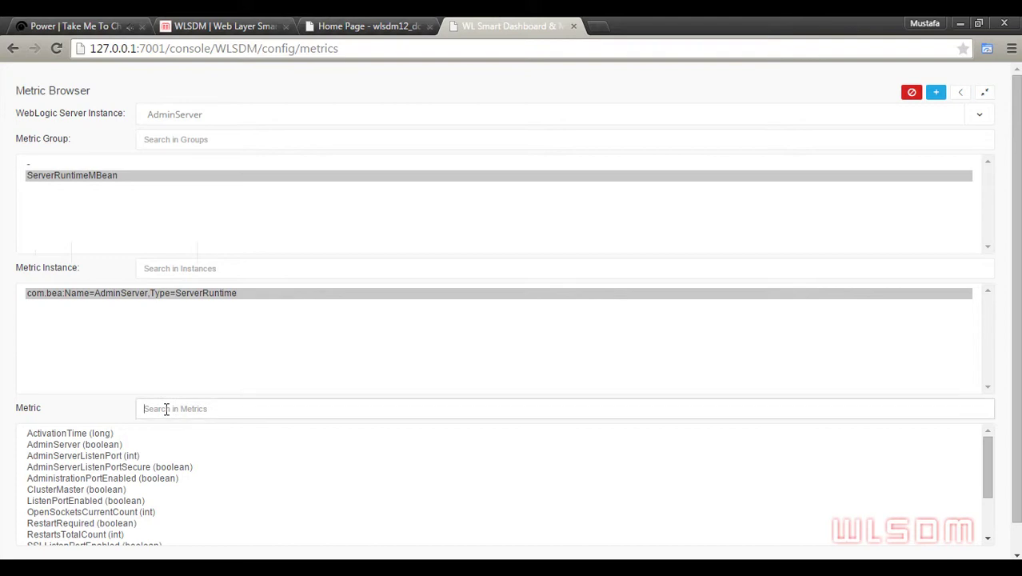
pyautogui.scroll(-3, 104, 454)
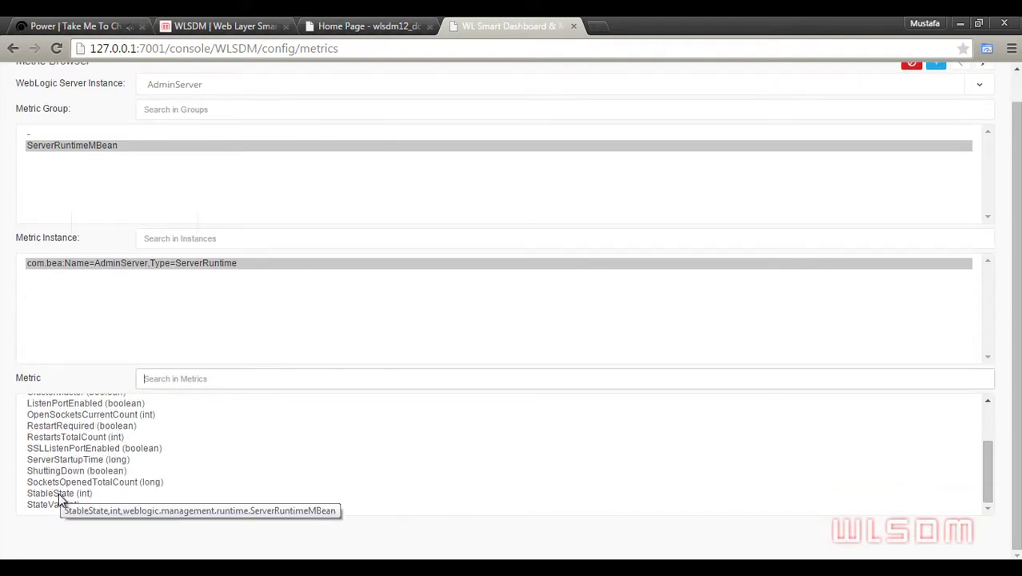
pyautogui.click(71, 416)
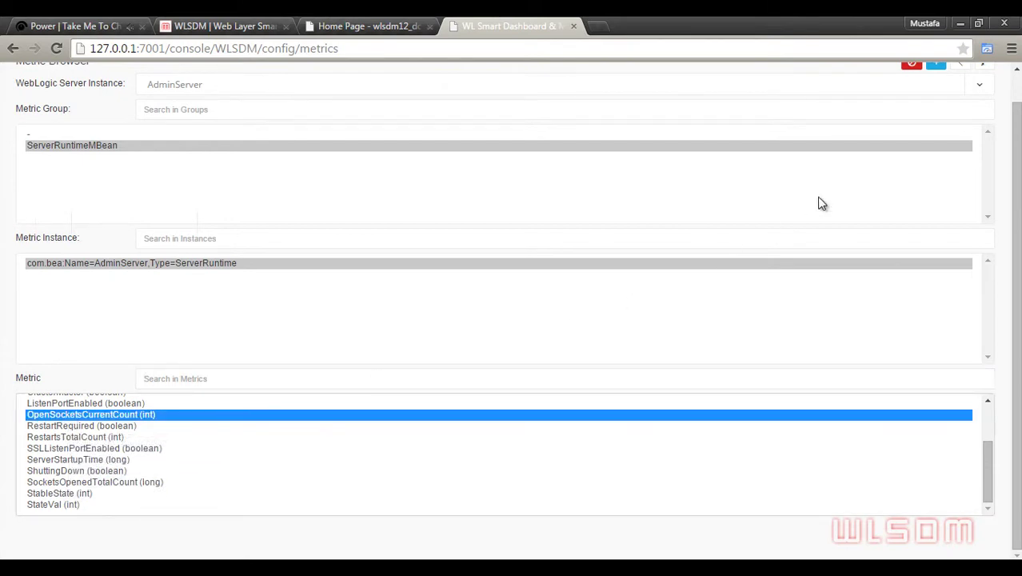
# - Restore the metric browser to its normal size and try to add the OpenSocketsCurrentCount metric for AdminServer
pyautogui.scroll(1, 847, 192)
pyautogui.click(959, 94)
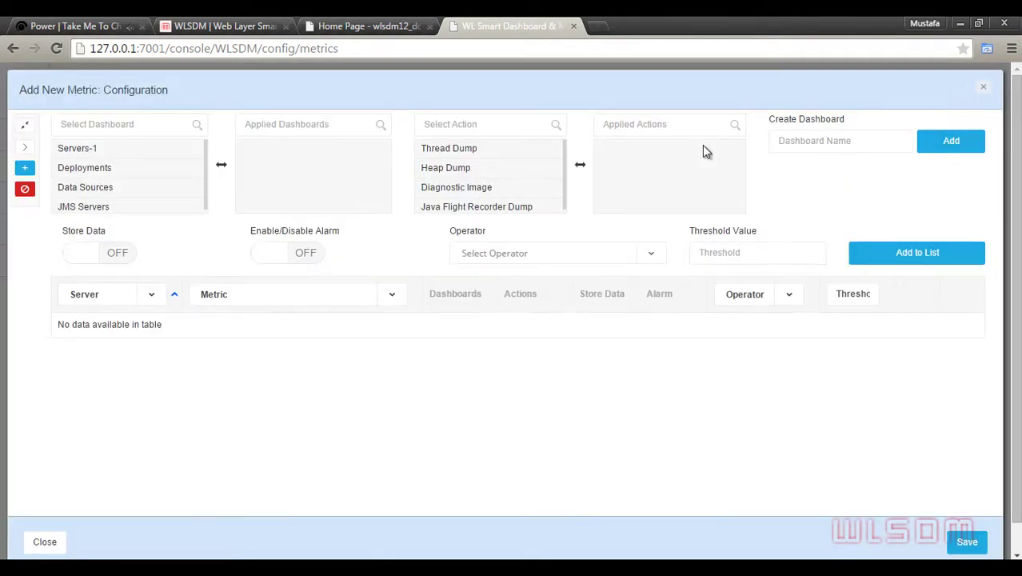
pyautogui.click(25, 128)
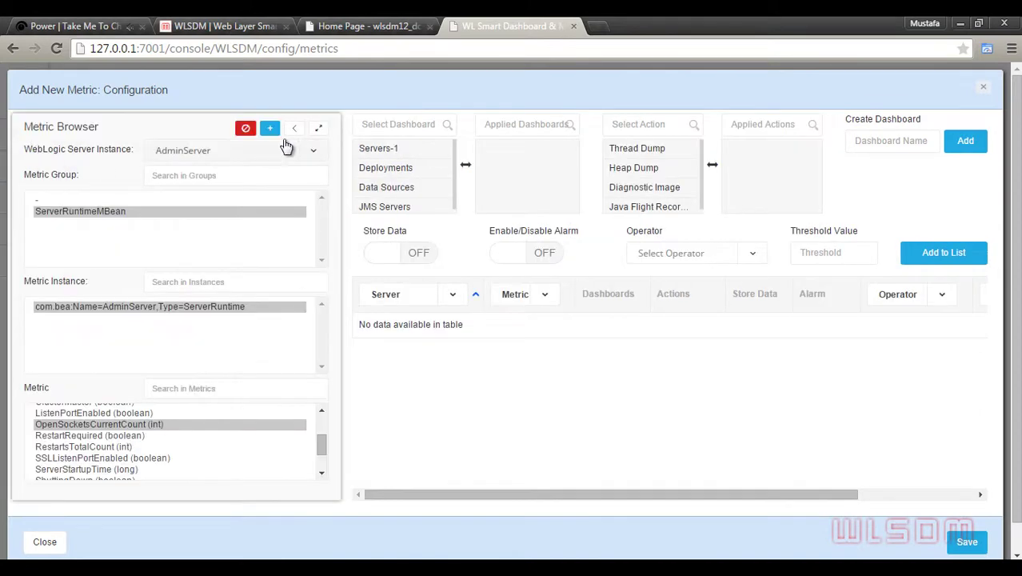
pyautogui.click(273, 133)
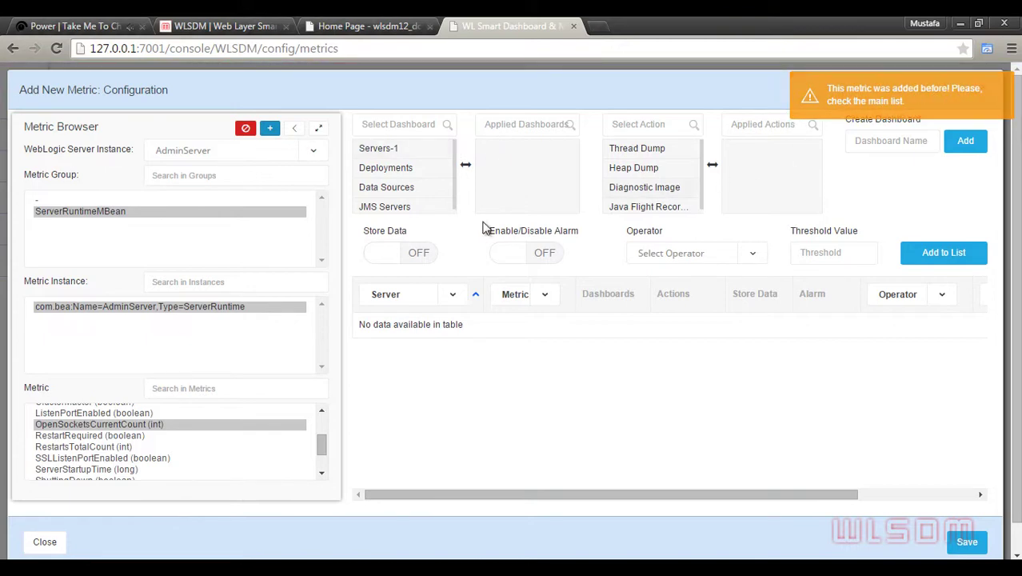
# - Select the RestartsTotalCount (int) metric of AdminServer and apply the Servers-1 dashboard to it
pyautogui.click(324, 450)
pyautogui.scroll(-1, 323, 450)
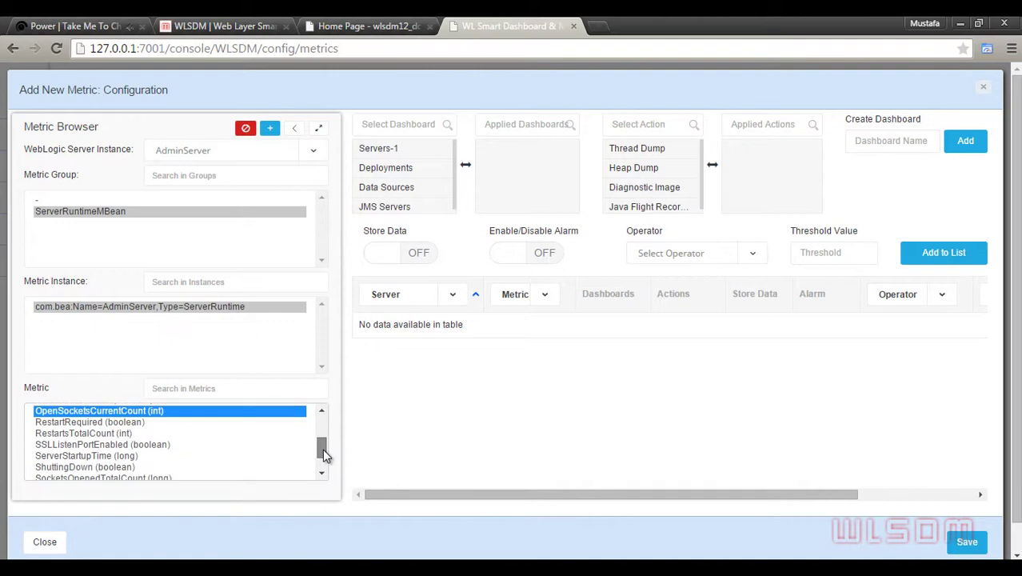
pyautogui.click(100, 432)
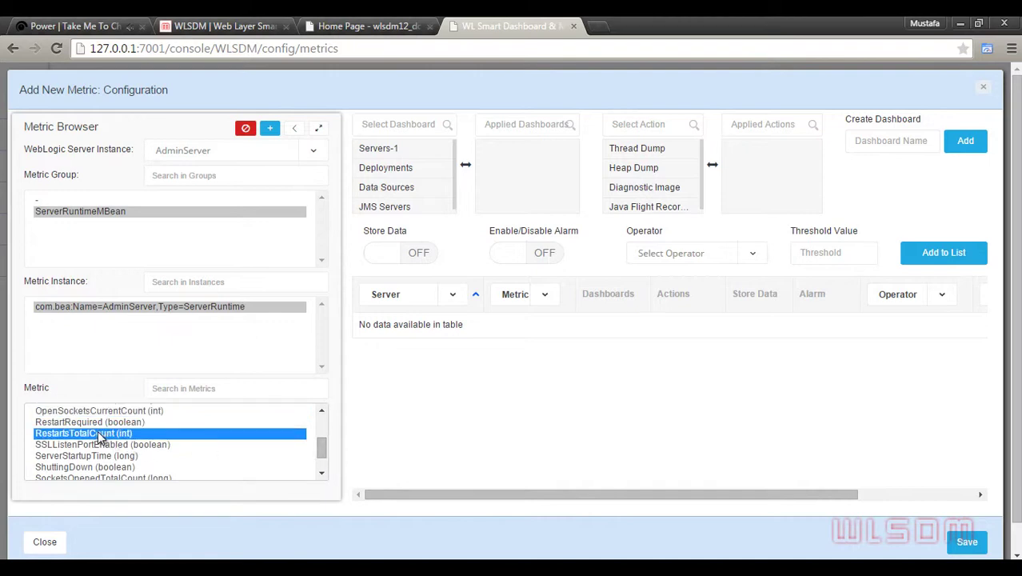
pyautogui.click(396, 151)
pyautogui.moveTo(396, 151); pyautogui.dragTo(518, 148)
# - Create a new dashboard named Servers-2 and add it to the applied dashboards
pyautogui.click(876, 141)
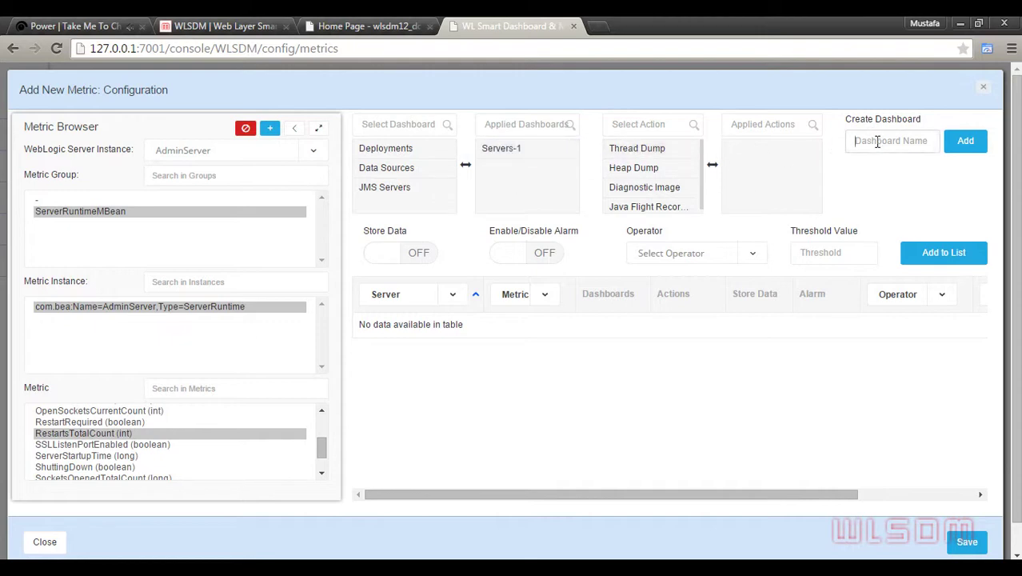
pyautogui.write('Servers-2')
pyautogui.click(964, 141)
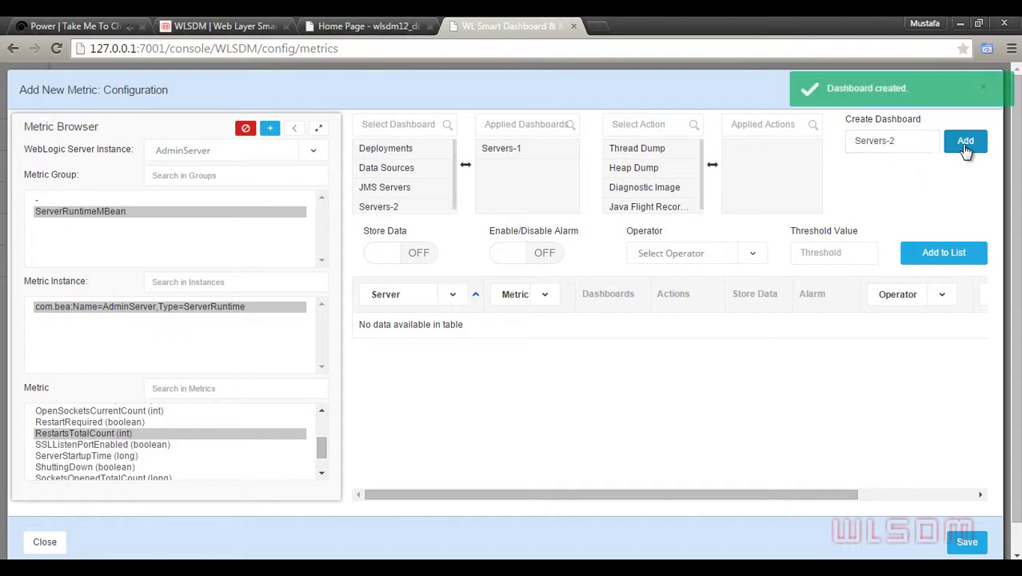
pyautogui.doubleClick(411, 208)
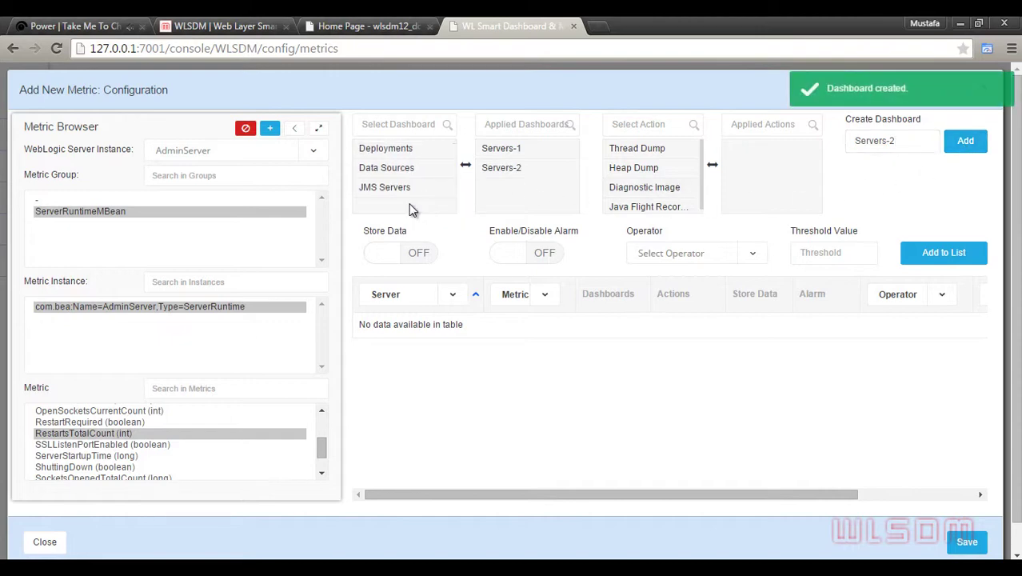
# - Enable the alarm with operator >= and threshold 1000, and add the RestartsTotalCount metric to the list
pyautogui.click(660, 150)
pyautogui.moveTo(700, 164); pyautogui.dragTo(700, 177)
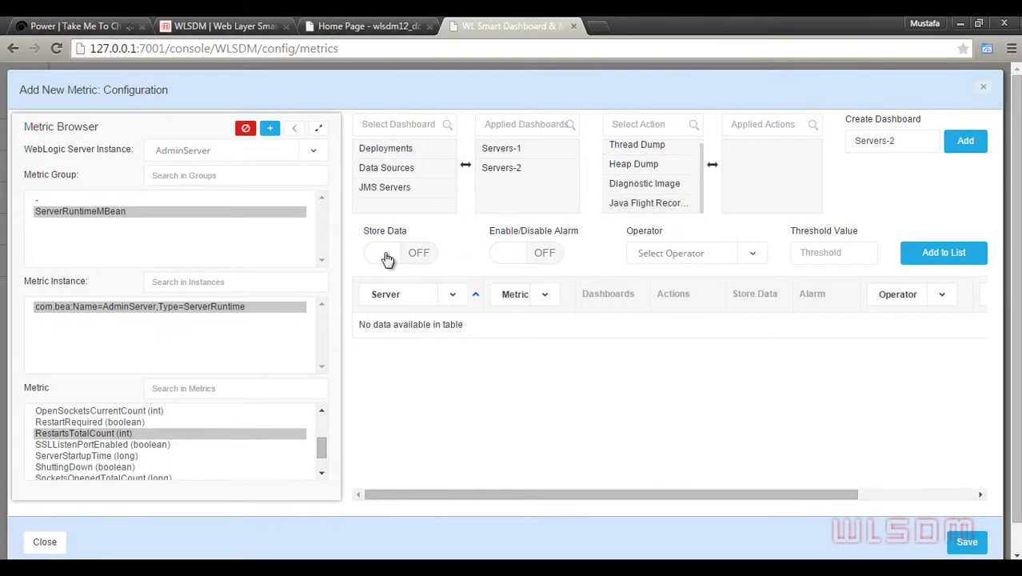
pyautogui.click(516, 263)
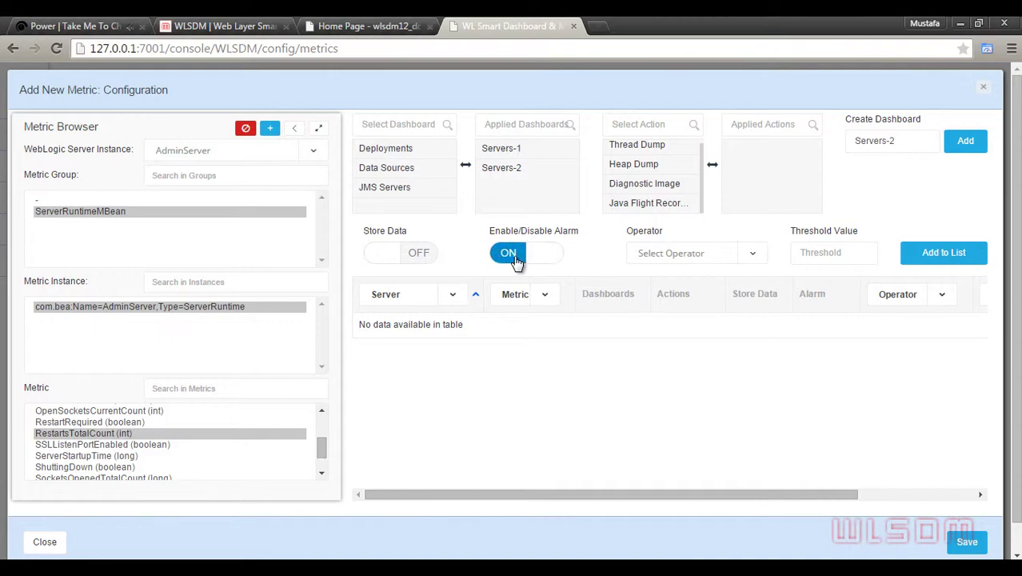
pyautogui.click(748, 256)
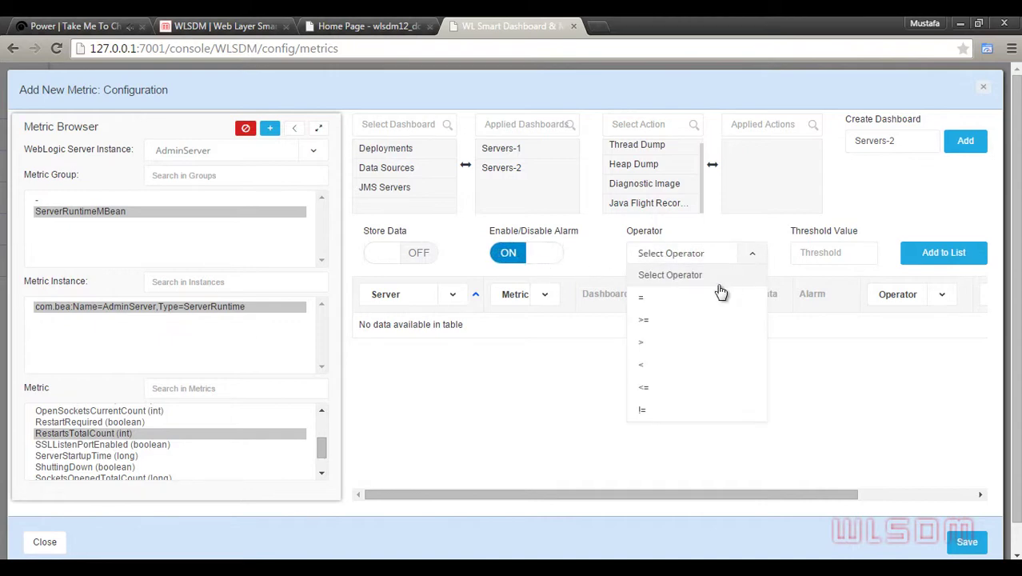
pyautogui.click(691, 320)
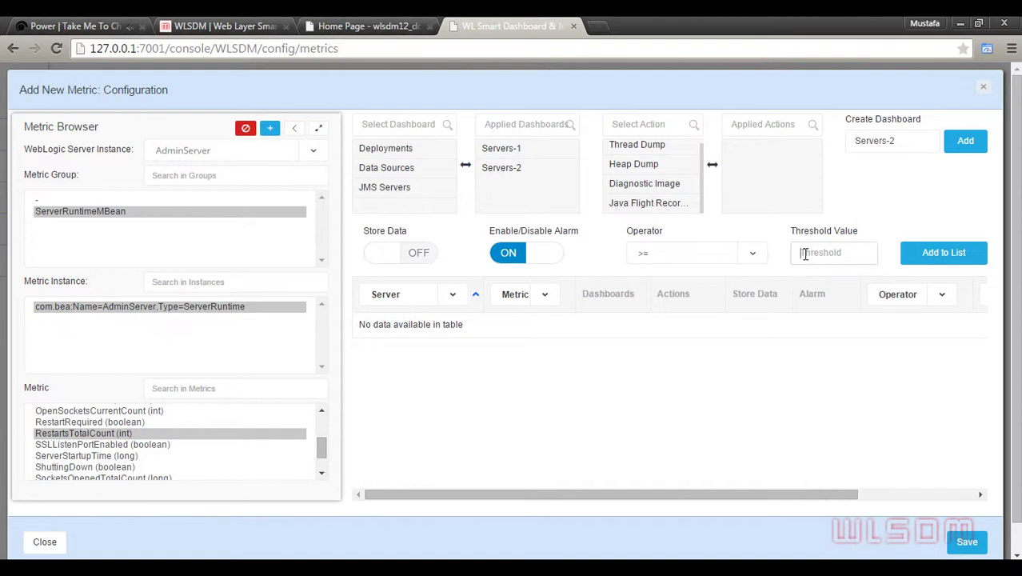
pyautogui.write('1000')
pyautogui.click(942, 256)
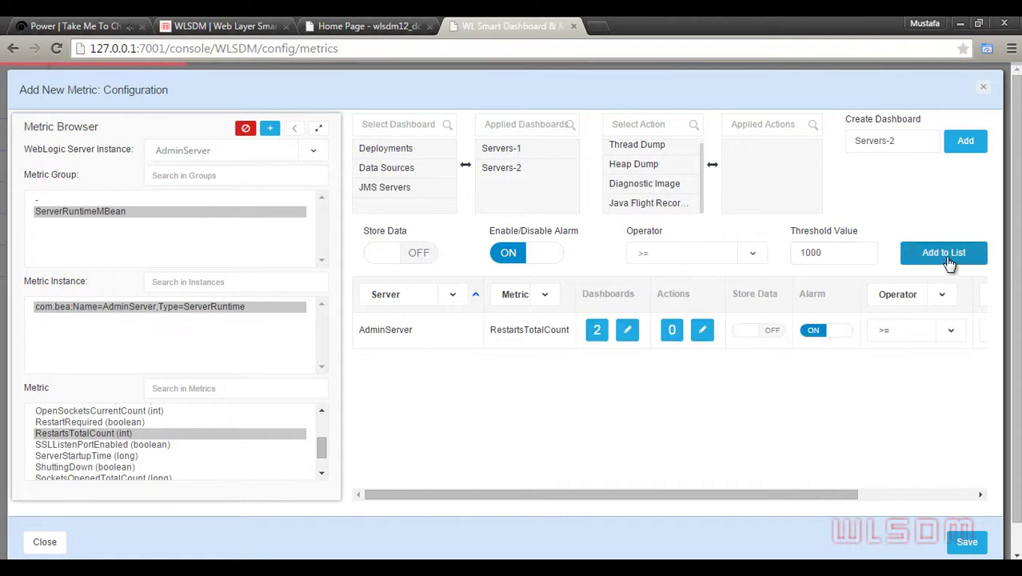
pyautogui.click(948, 264)
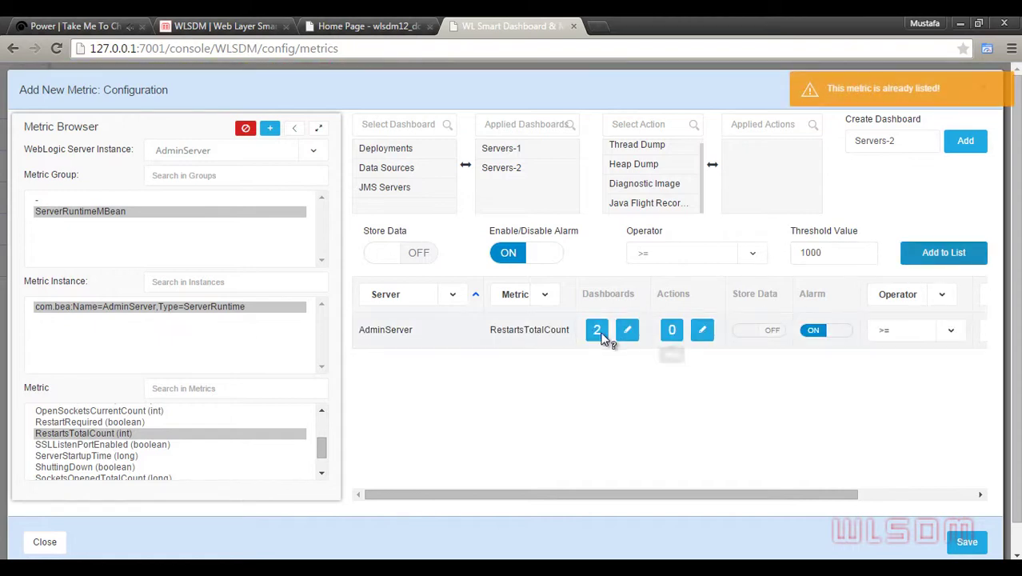
# - Review the instance, applied dashboards and actions of the listed RestartsTotalCount metric without changing them
pyautogui.moveTo(558, 331)
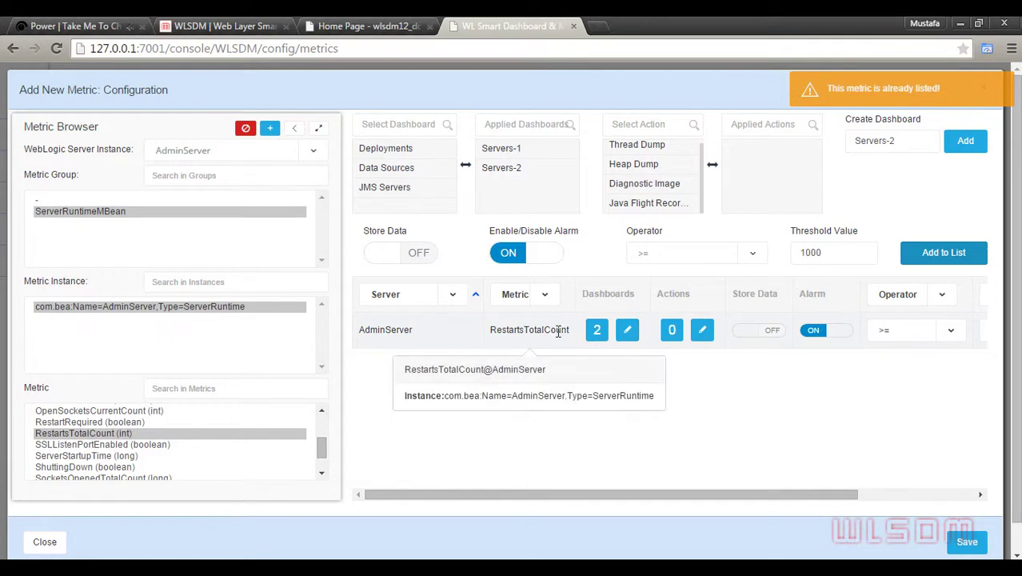
pyautogui.click(627, 332)
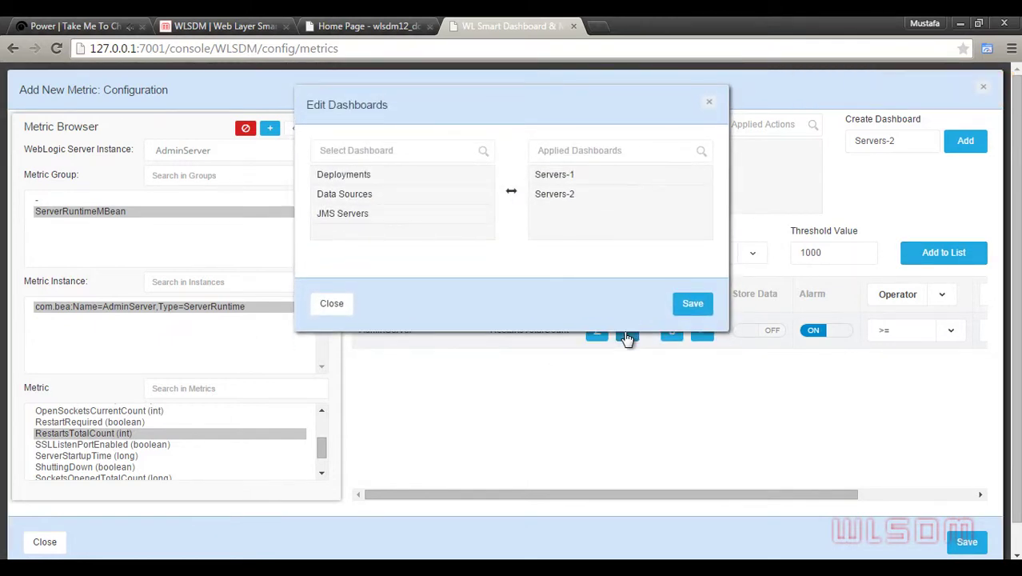
pyautogui.click(572, 194)
pyautogui.click(573, 176)
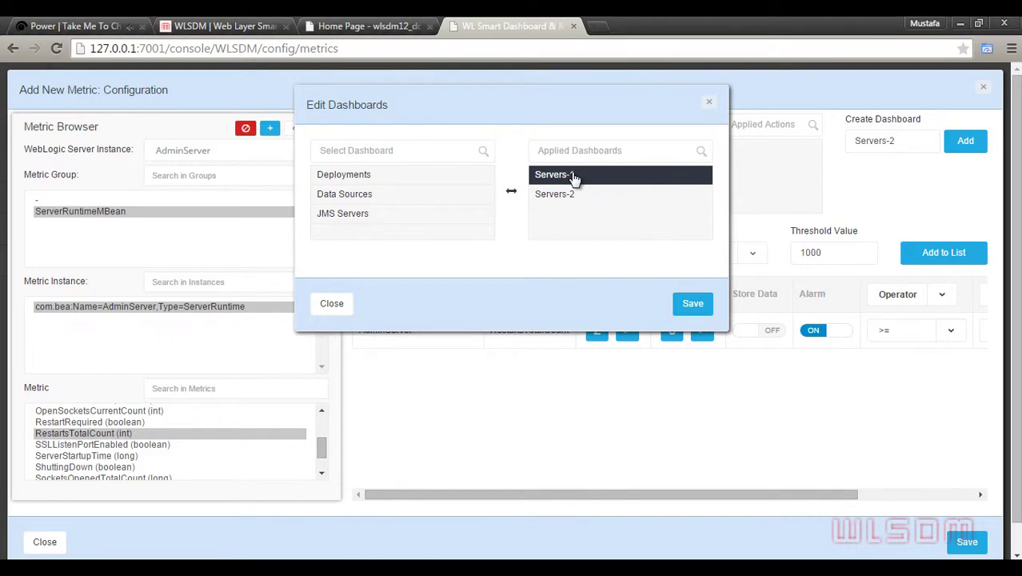
pyautogui.click(582, 200)
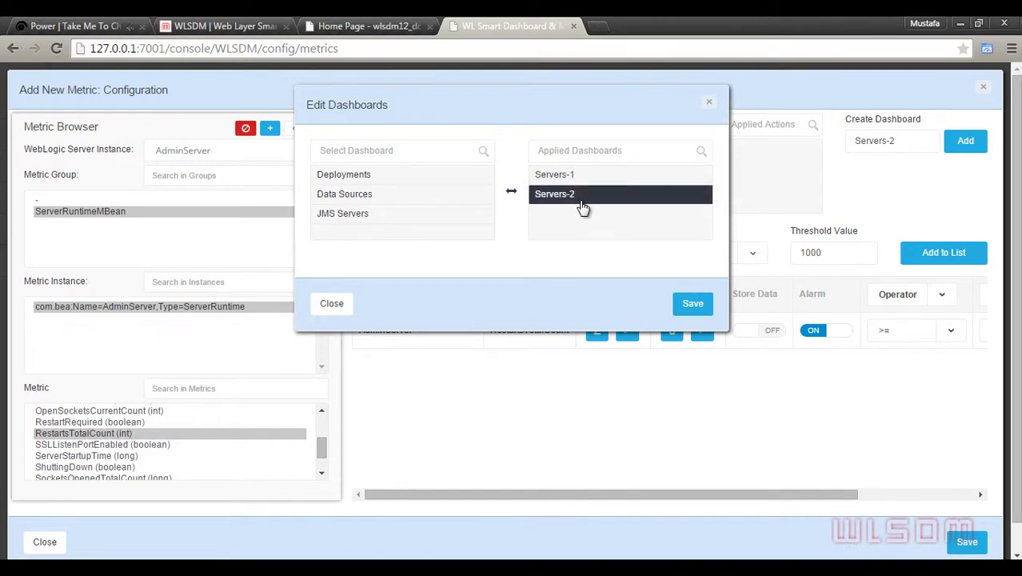
pyautogui.click(708, 103)
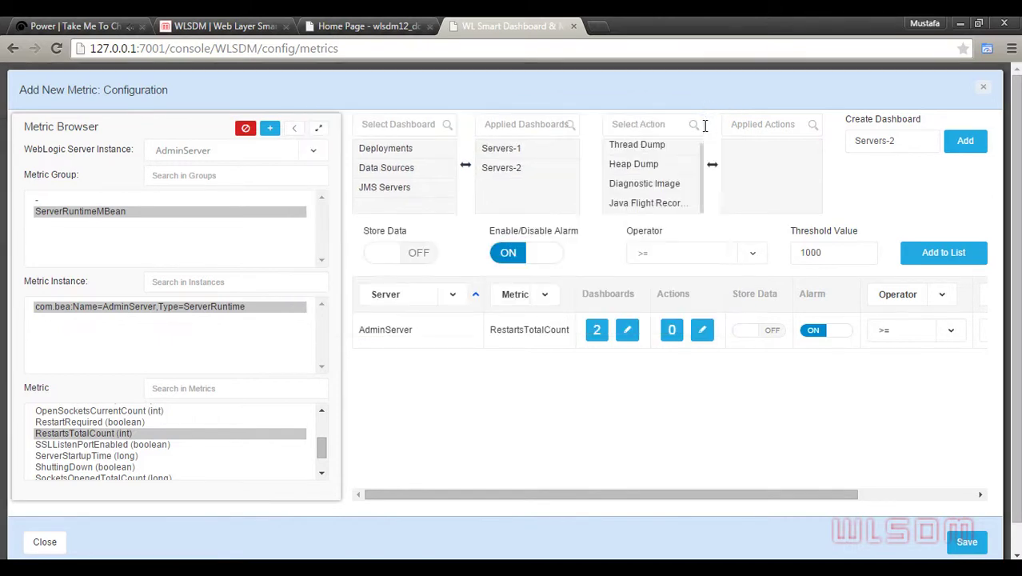
pyautogui.click(701, 334)
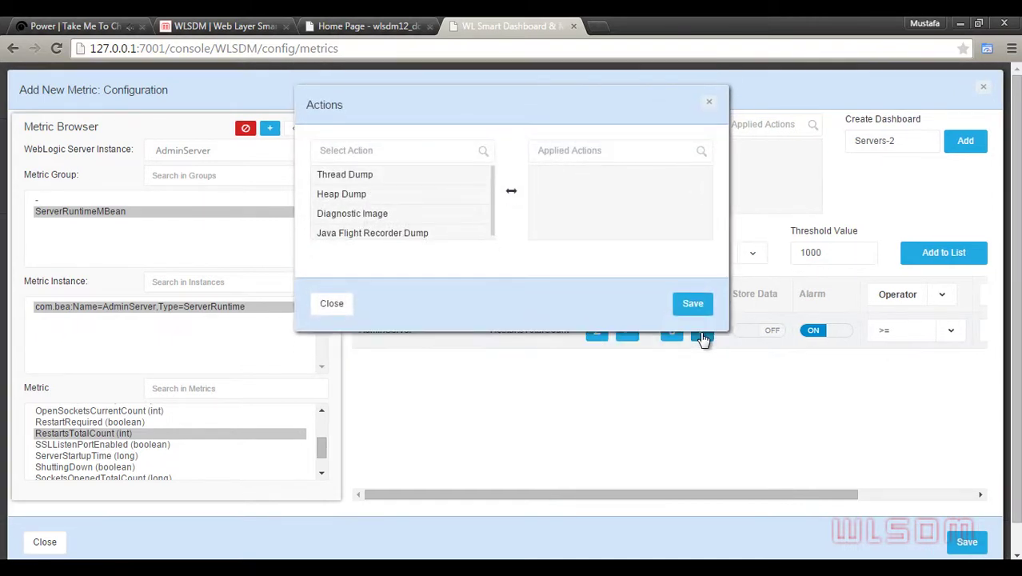
pyautogui.click(709, 105)
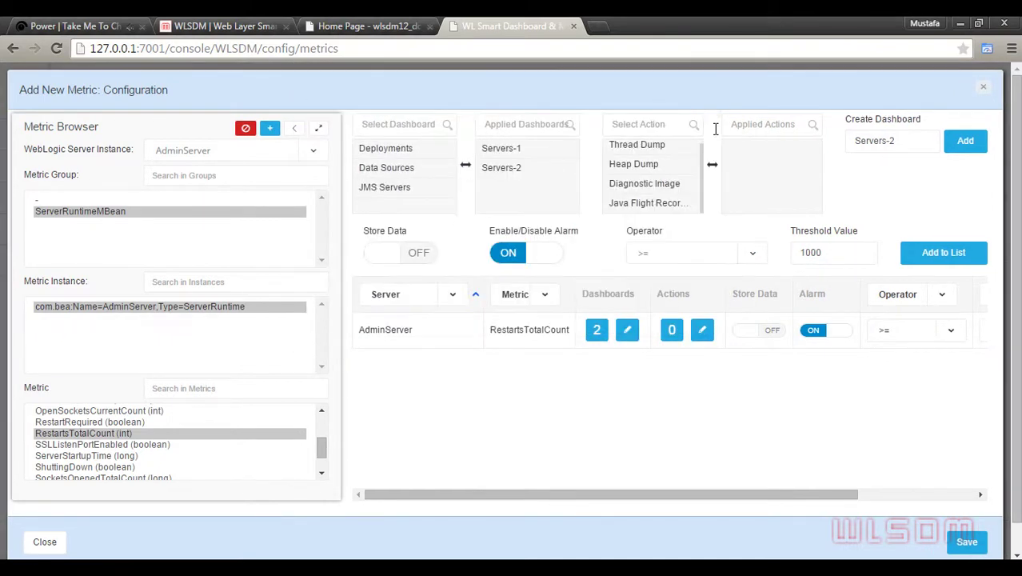
# - Collapse the metric browser, remove and re-add the RestartsTotalCount entry, and start saving the new metric
pyautogui.click(292, 130)
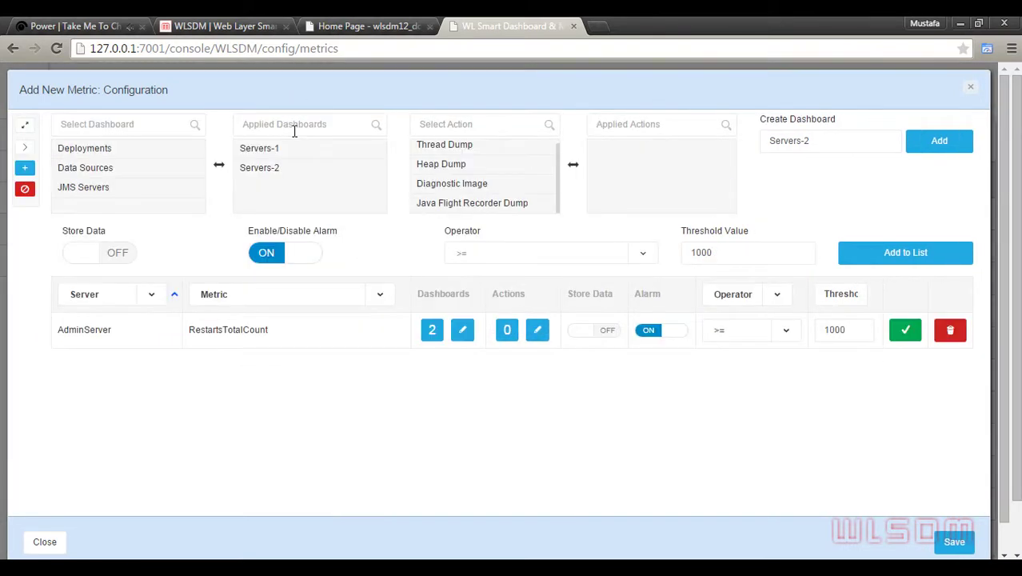
pyautogui.click(949, 332)
pyautogui.click(923, 254)
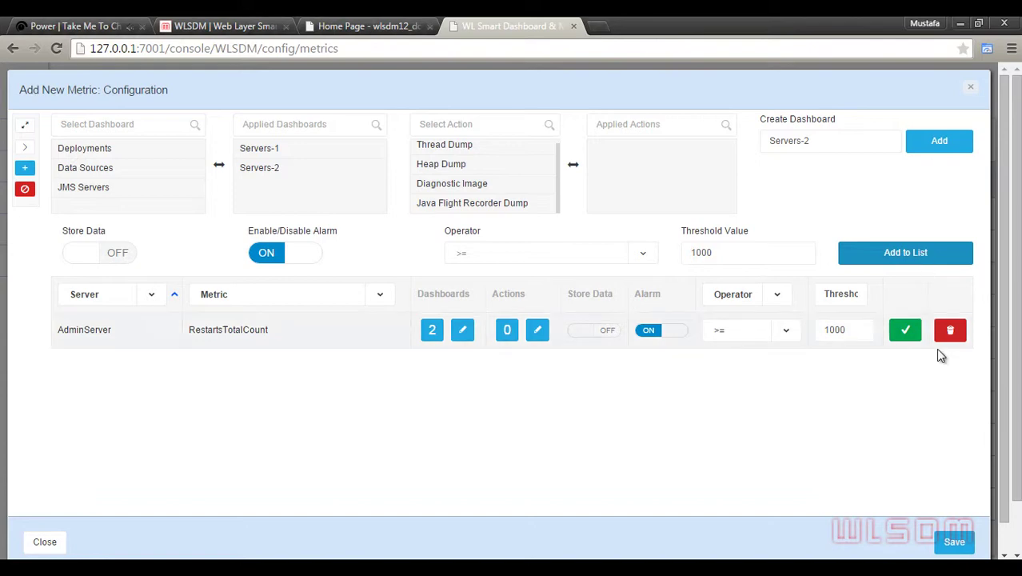
pyautogui.click(959, 542)
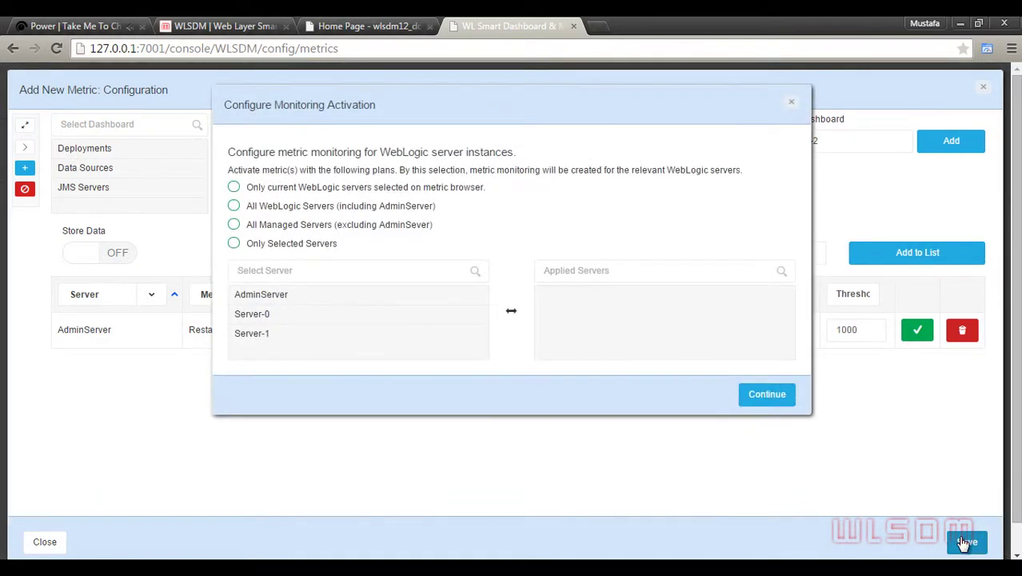
# - Activate metric monitoring for all WebLogic servers including AdminServer, with synchronization on, and close the task console
pyautogui.click(318, 194)
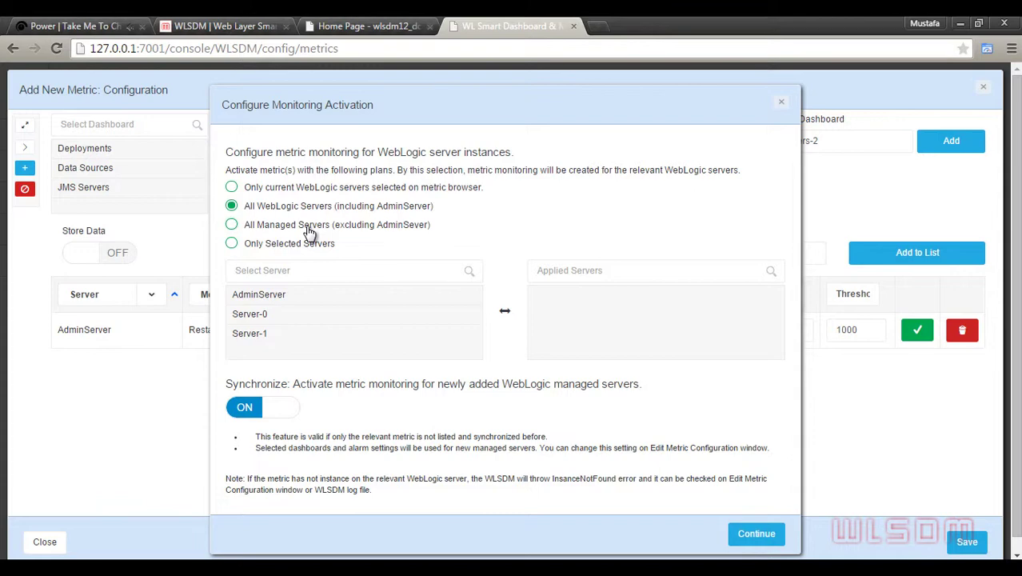
pyautogui.click(304, 245)
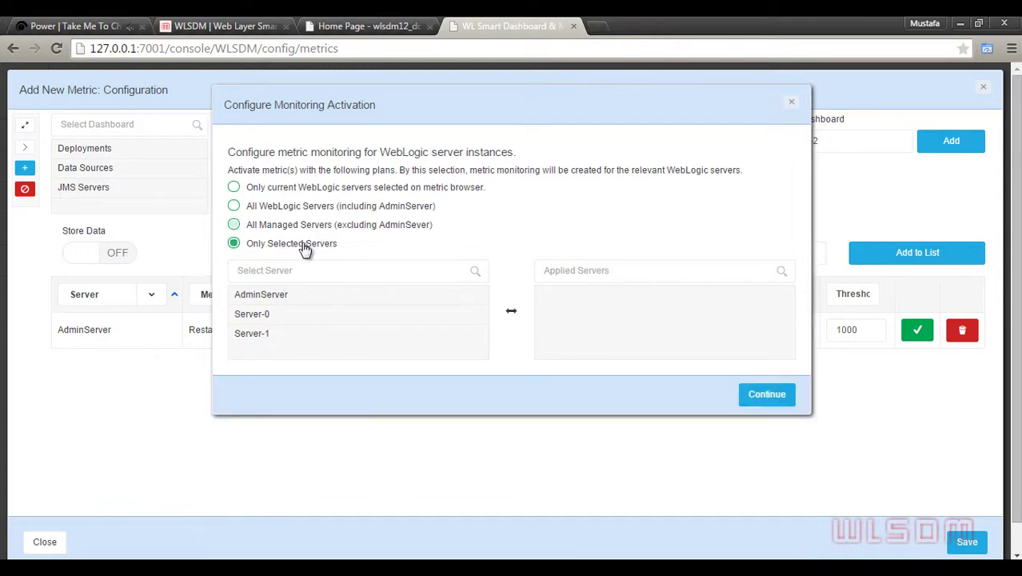
pyautogui.click(310, 209)
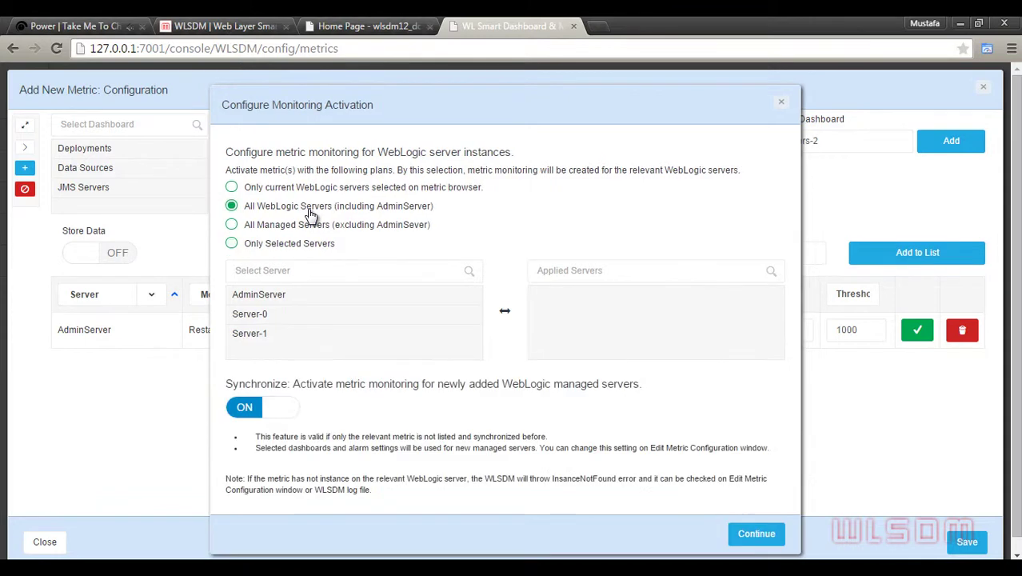
pyautogui.click(267, 407)
pyautogui.click(267, 408)
pyautogui.click(752, 537)
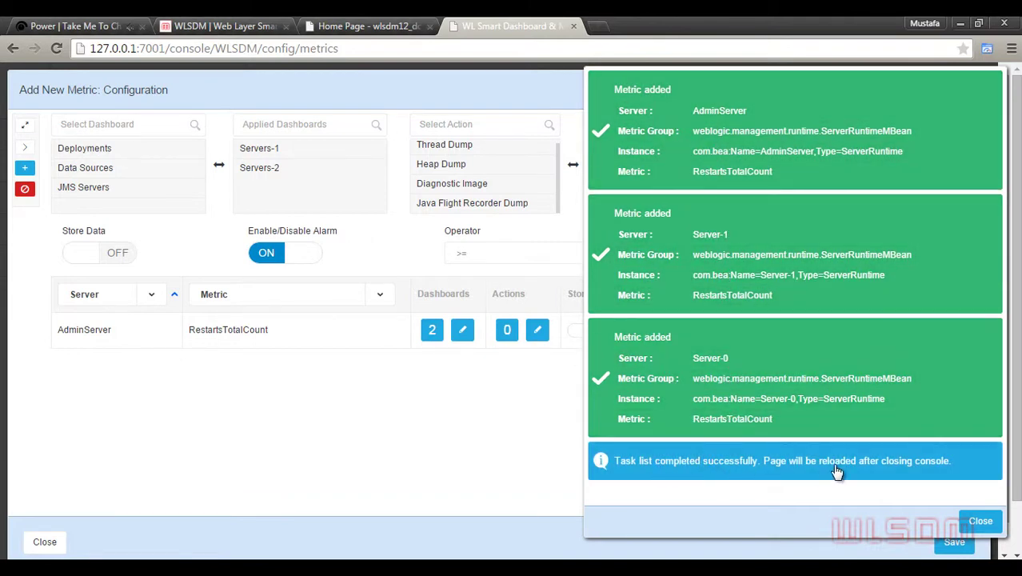
pyautogui.click(979, 521)
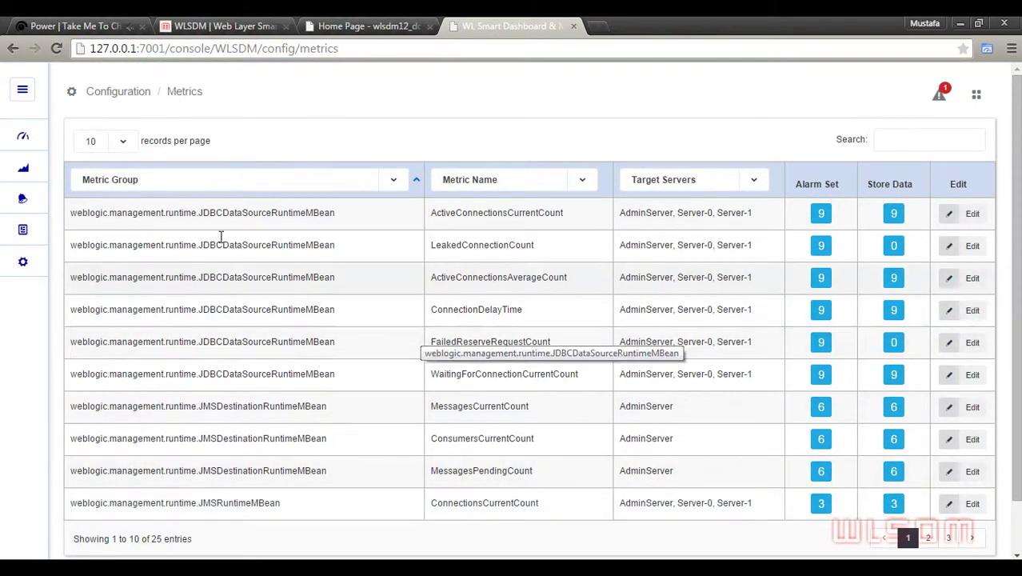
# - Open the Servers-1 smart dashboard to check its metric charts
pyautogui.moveTo(37, 142)
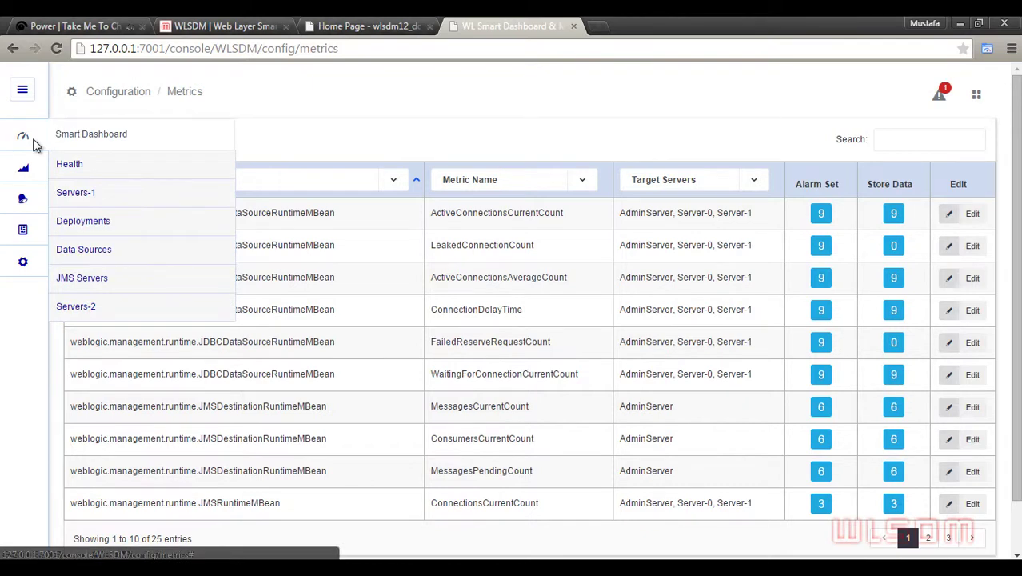
pyautogui.click(81, 193)
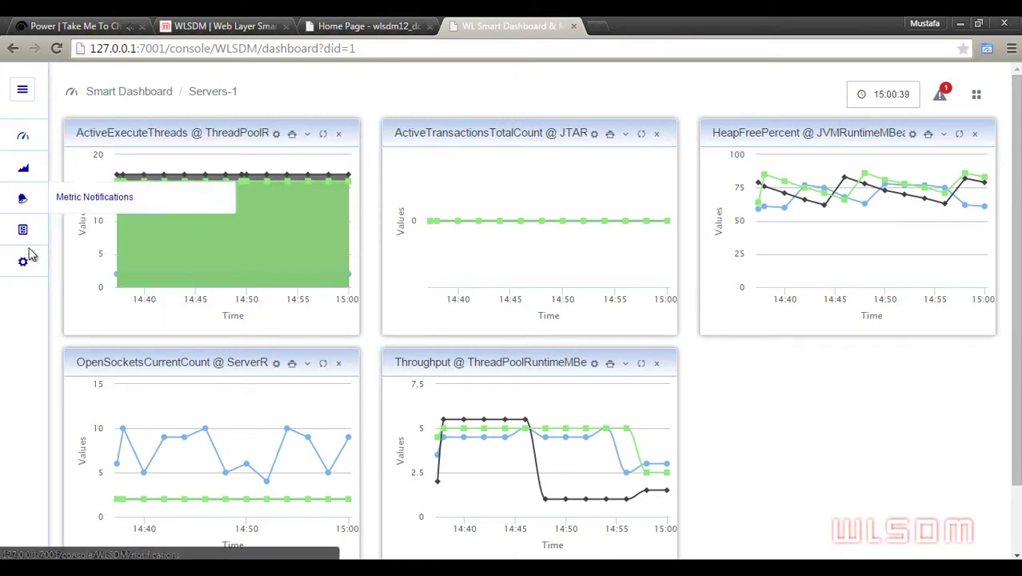
# - Return to the metrics configuration and filter the table by the metric name RestartsTotalCount
pyautogui.moveTo(29, 268)
pyautogui.click(87, 319)
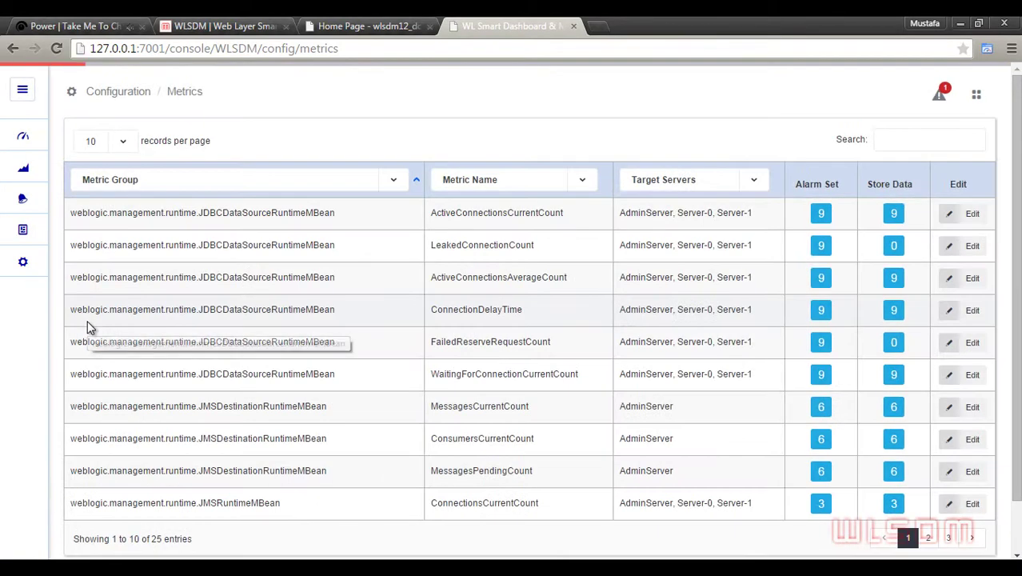
pyautogui.click(513, 185)
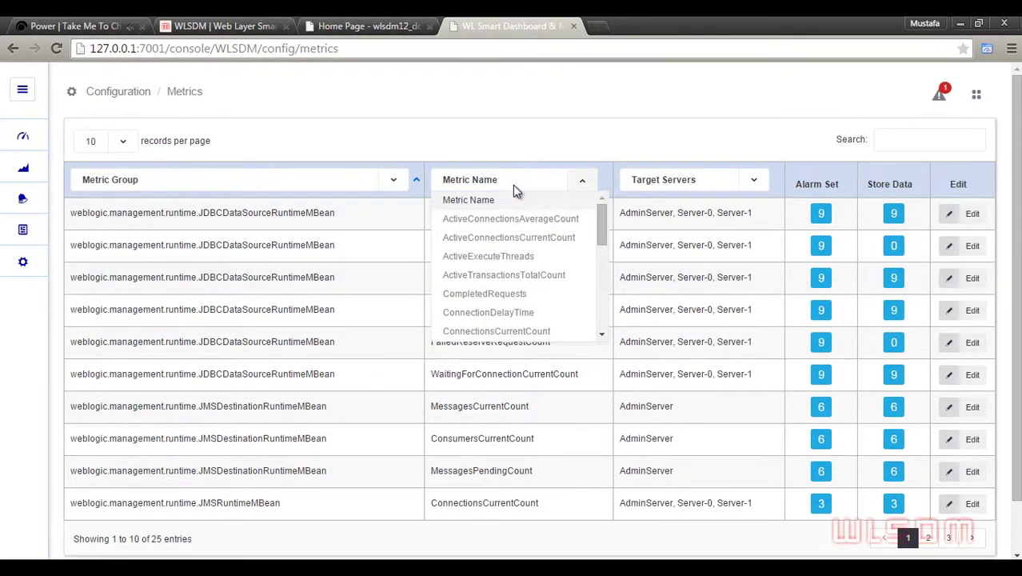
pyautogui.moveTo(604, 224); pyautogui.dragTo(592, 311)
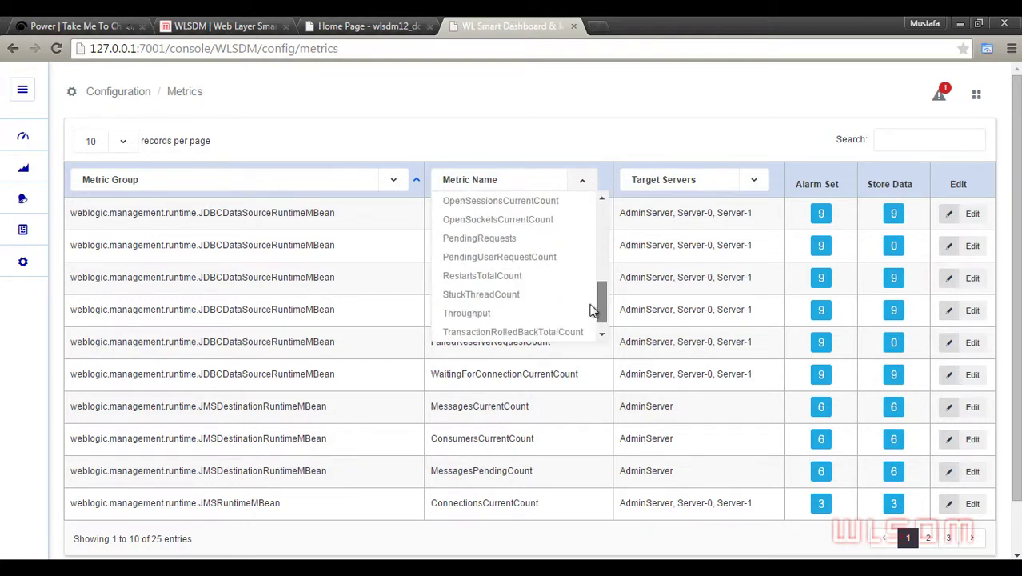
pyautogui.click(495, 276)
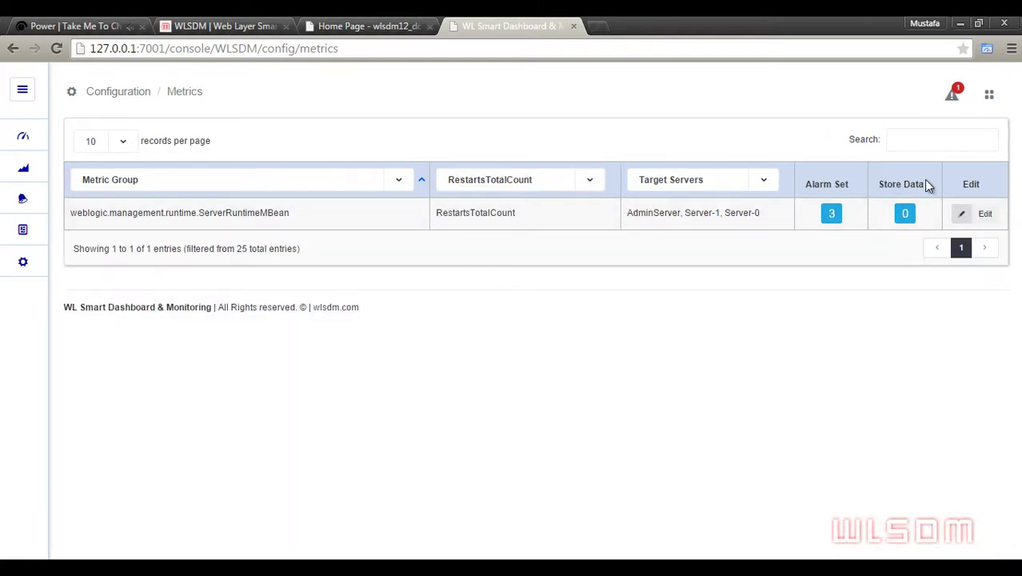
# - Turn on data storage of RestartsTotalCount for AdminServer, Server-0 and Server-1, and save the metric configuration
pyautogui.click(980, 216)
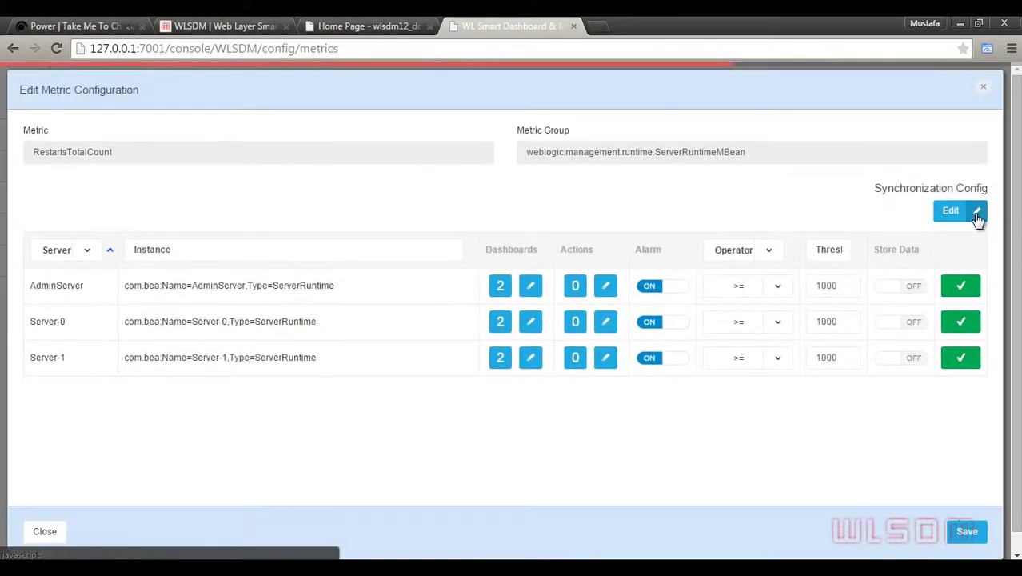
pyautogui.click(884, 321)
pyautogui.click(885, 358)
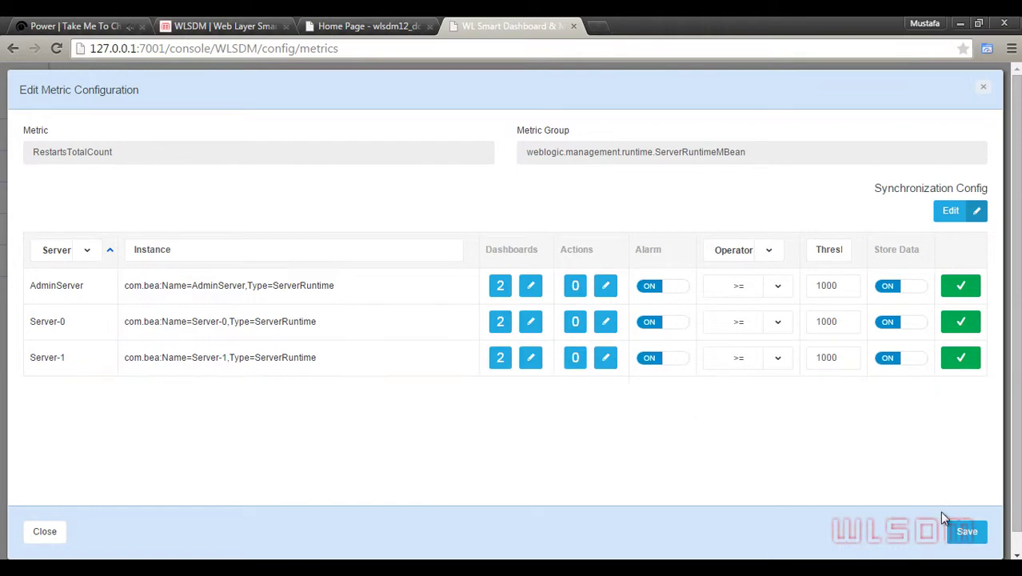
pyautogui.click(966, 532)
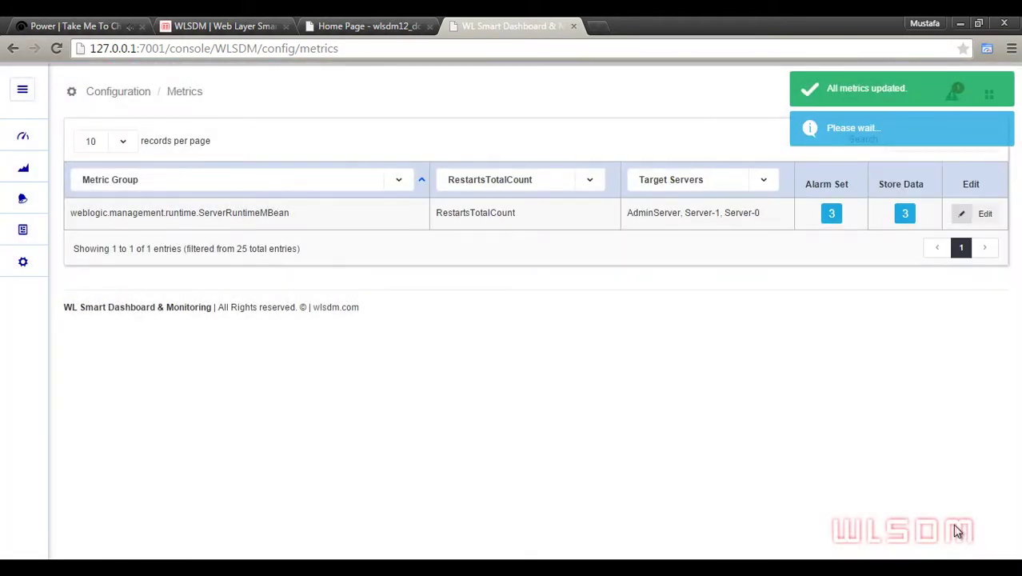
# - Open the Servers-1 dashboard again with the updated metric configuration
pyautogui.moveTo(6, 136)
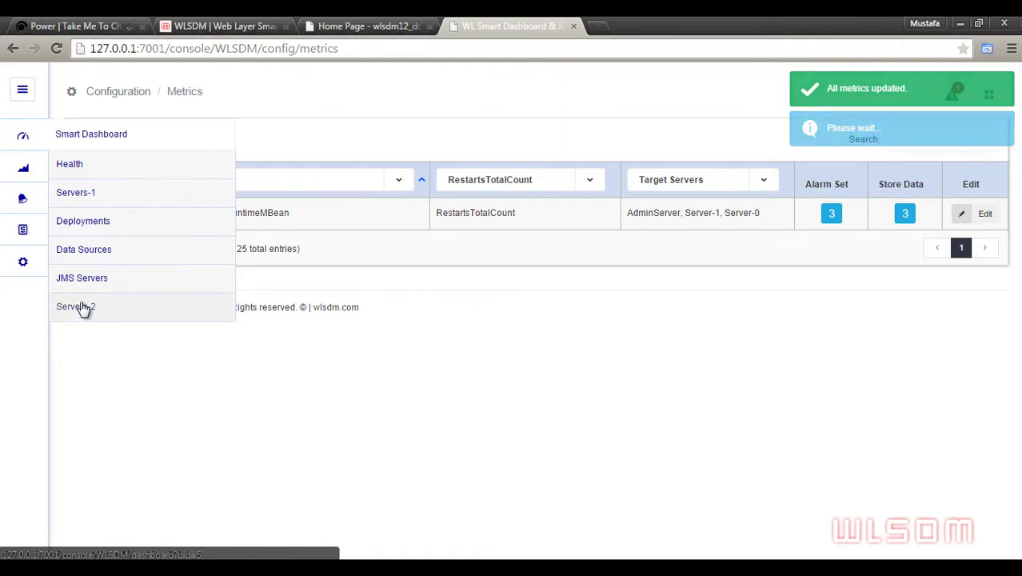
pyautogui.click(92, 199)
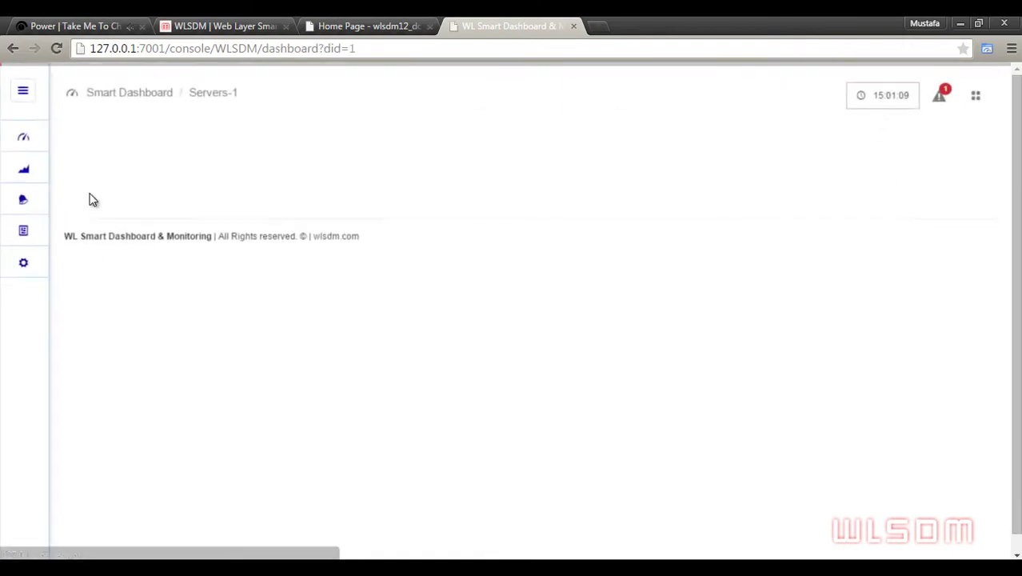